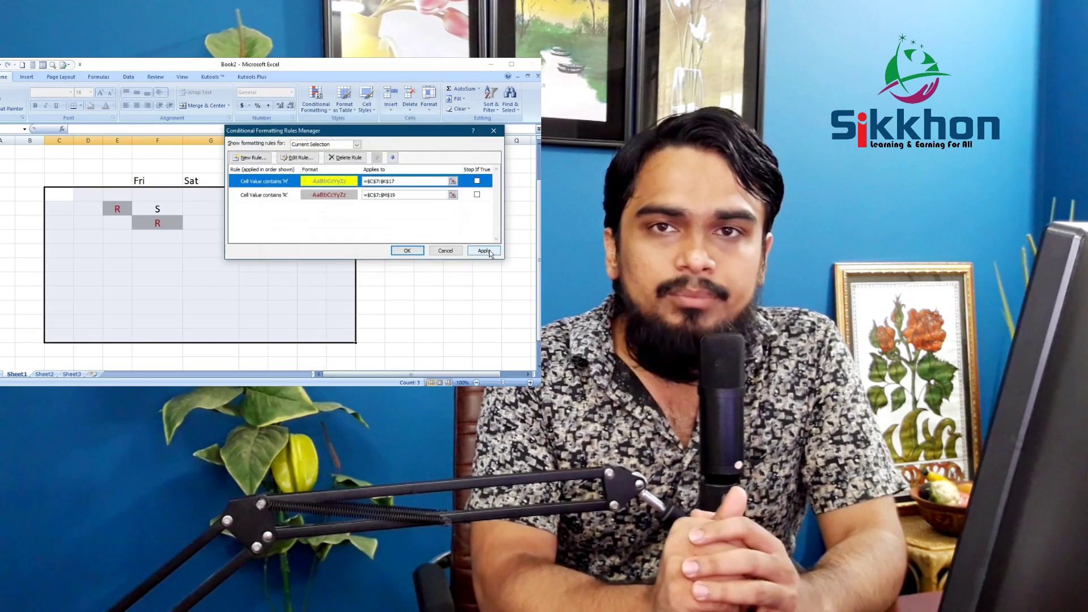
Step: Apply the M and R highlight rules, then enter M in an empty column F cell
click(483, 251)
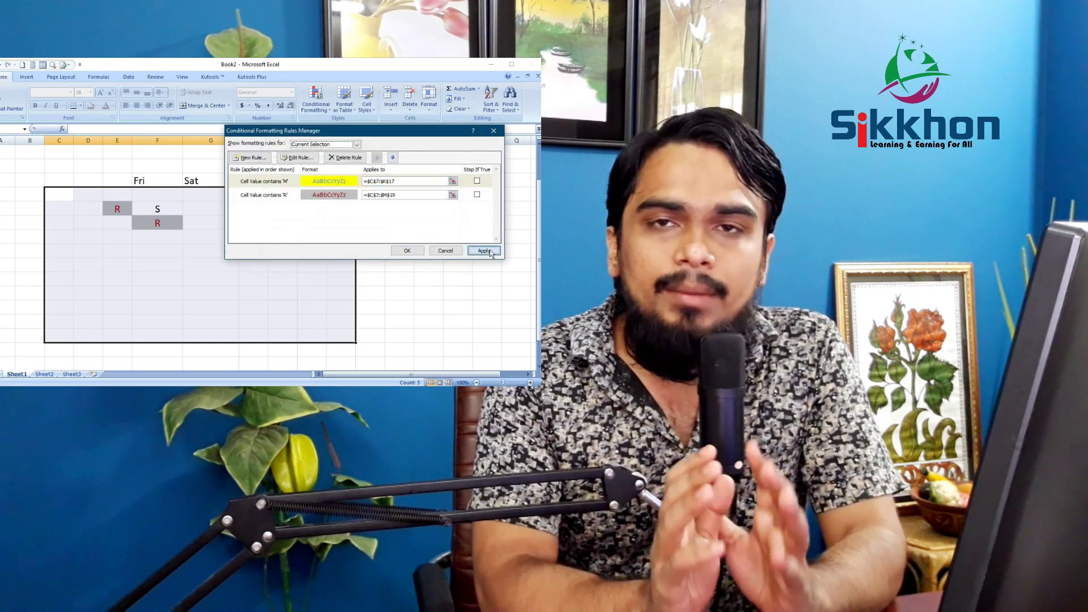
click(412, 252)
click(162, 247)
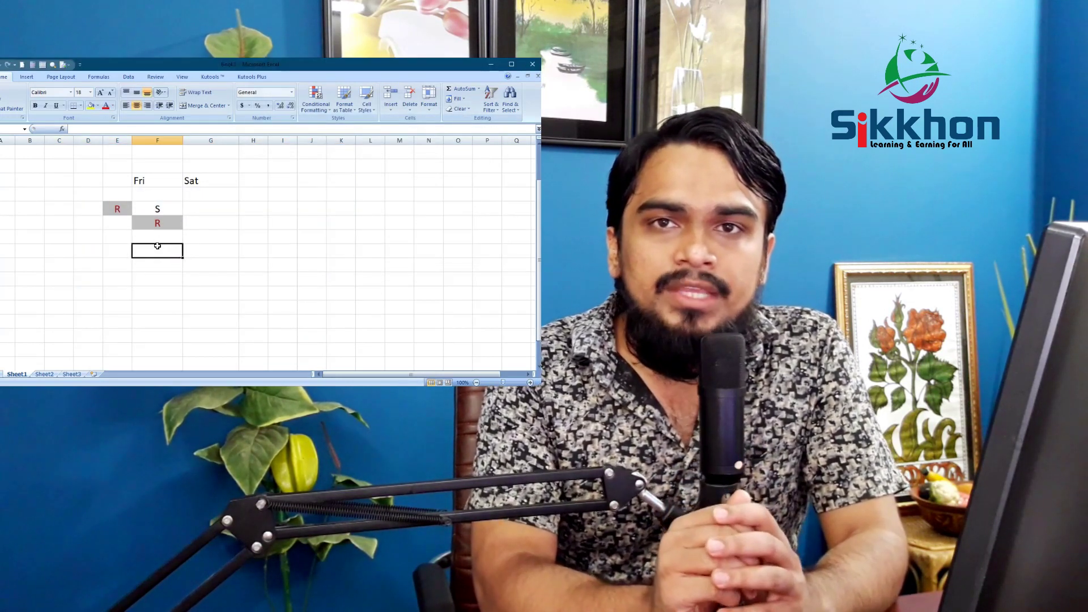
text(M)
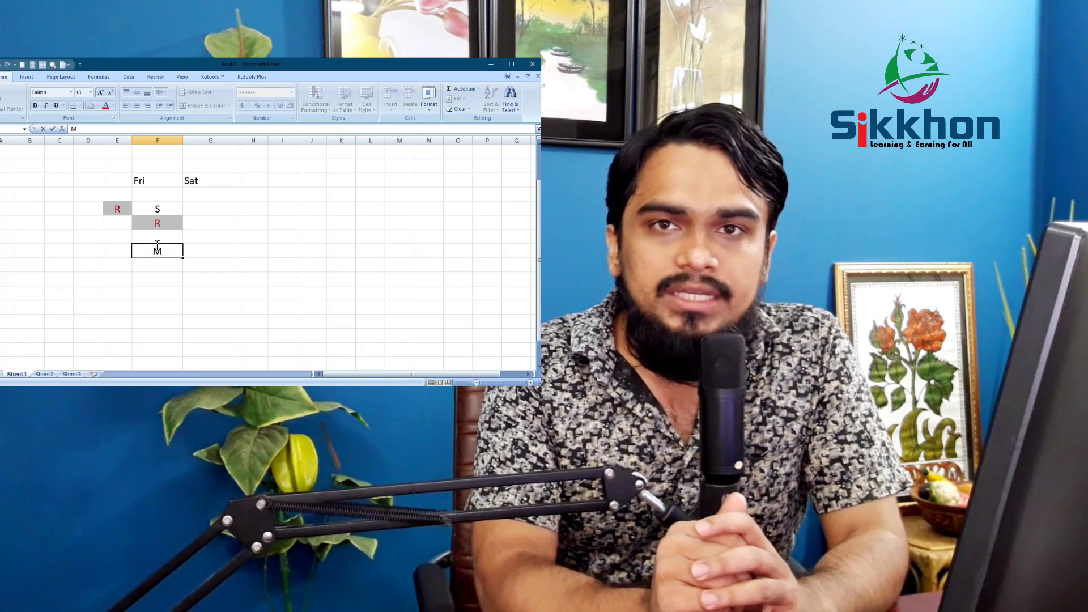
key(Return)
Step: Enter N in the cell just above the M entry
click(165, 236)
text(N)
key(Return)
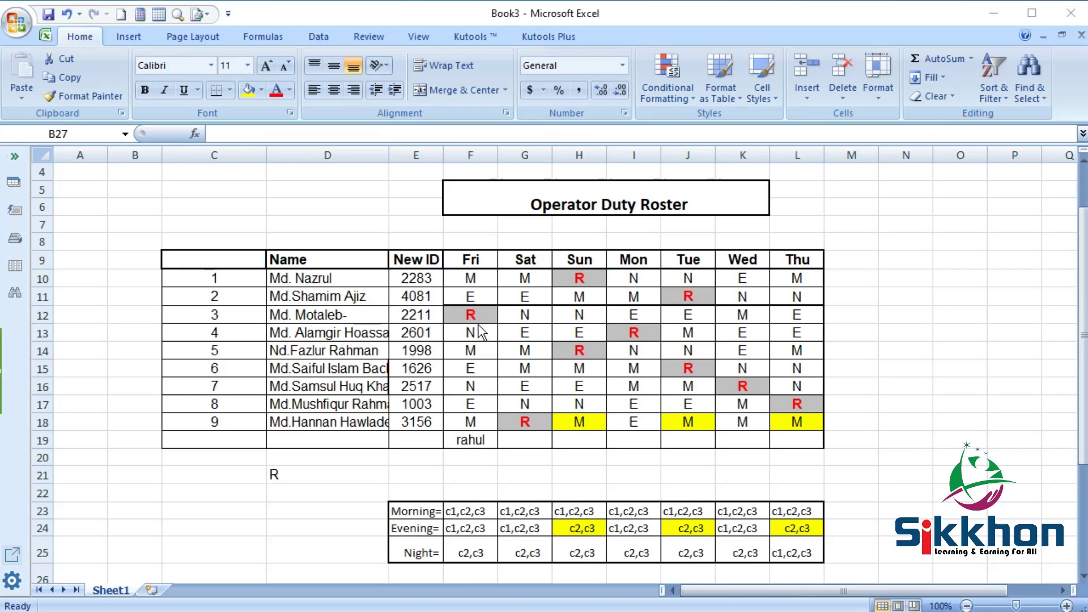
Step: Replace the E in cell F15 with R so it highlights
double_click(464, 368)
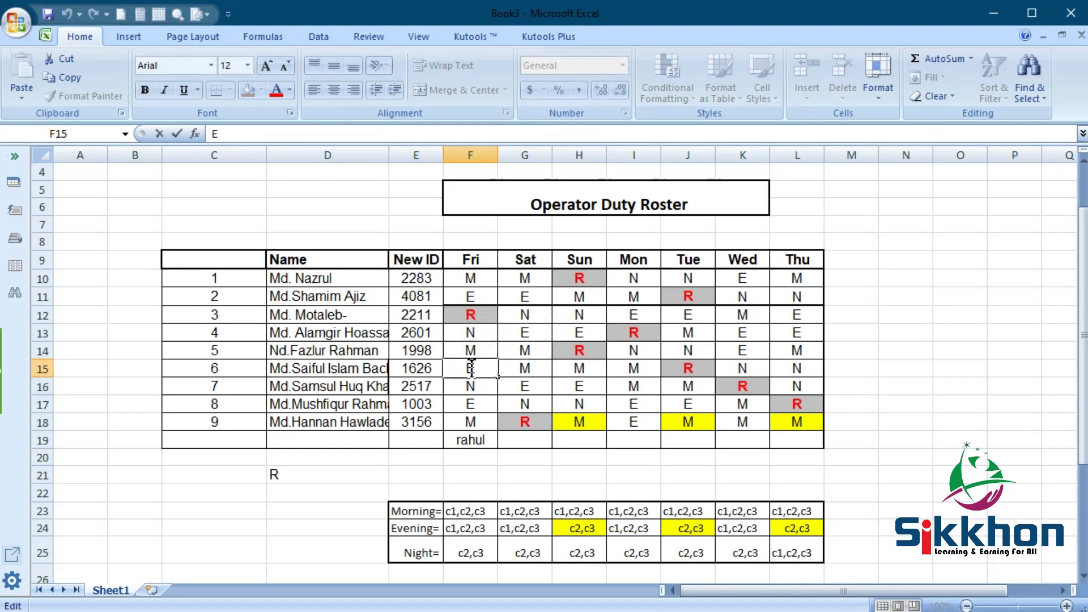
double_click(471, 368)
text(R)
key(Return)
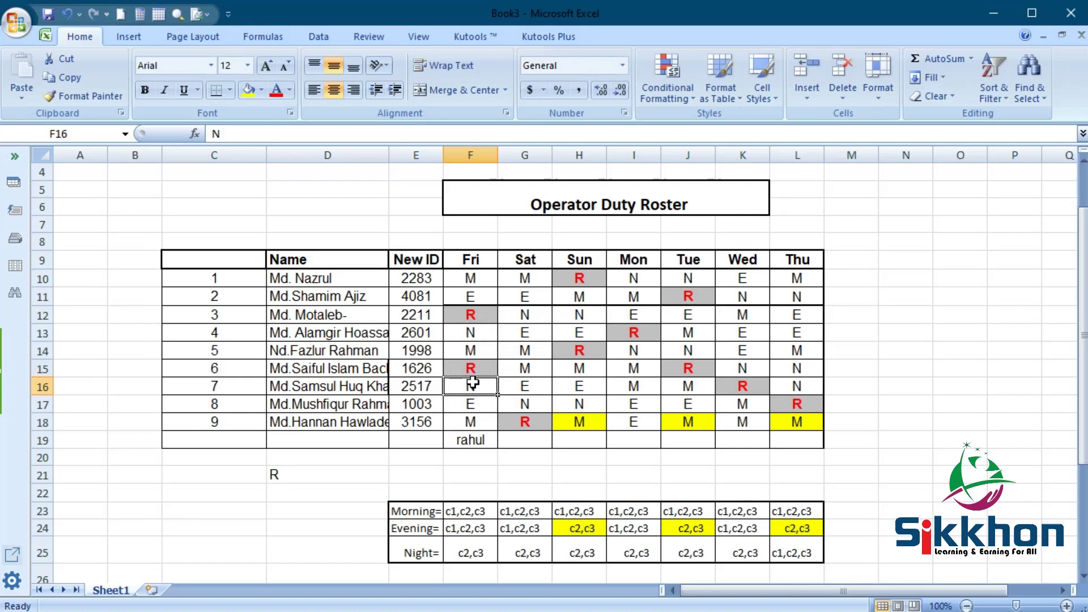
Step: Change cell F15 from R to U
double_click(470, 367)
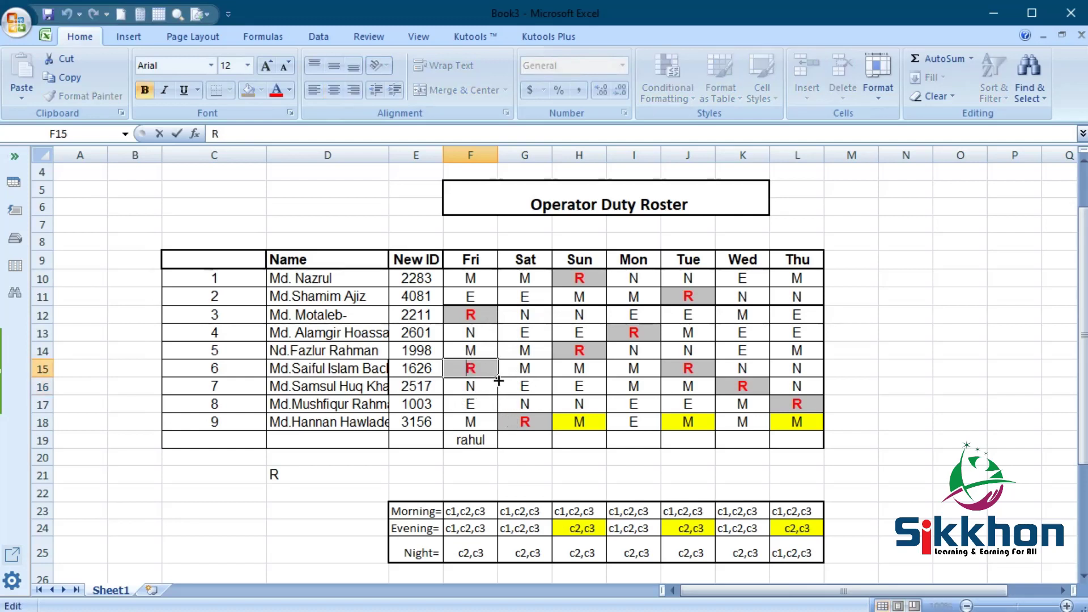
drag(460, 363, 479, 361)
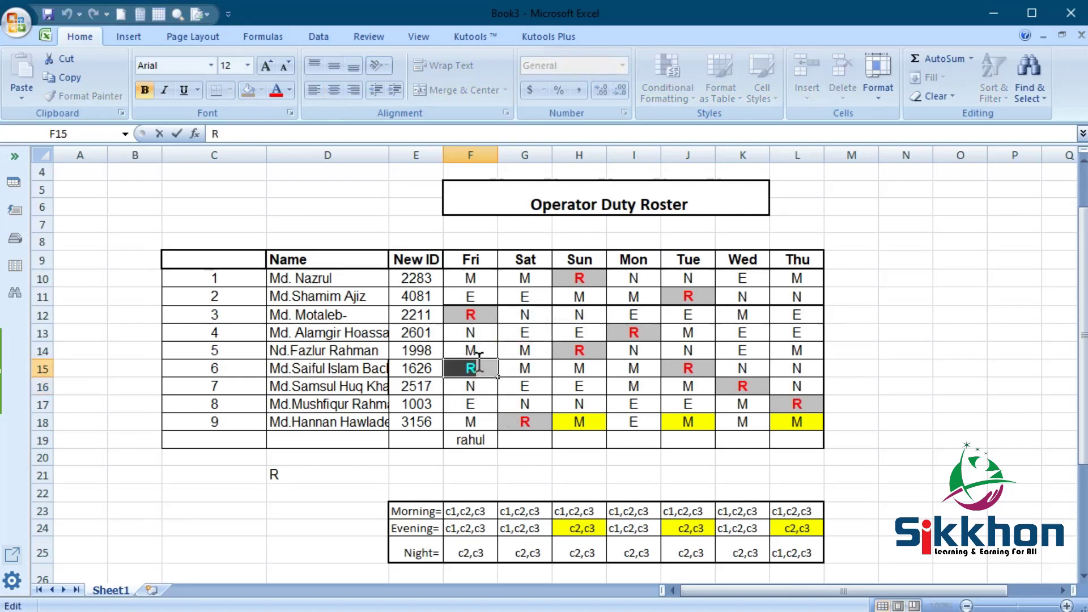
text(U)
key(Return)
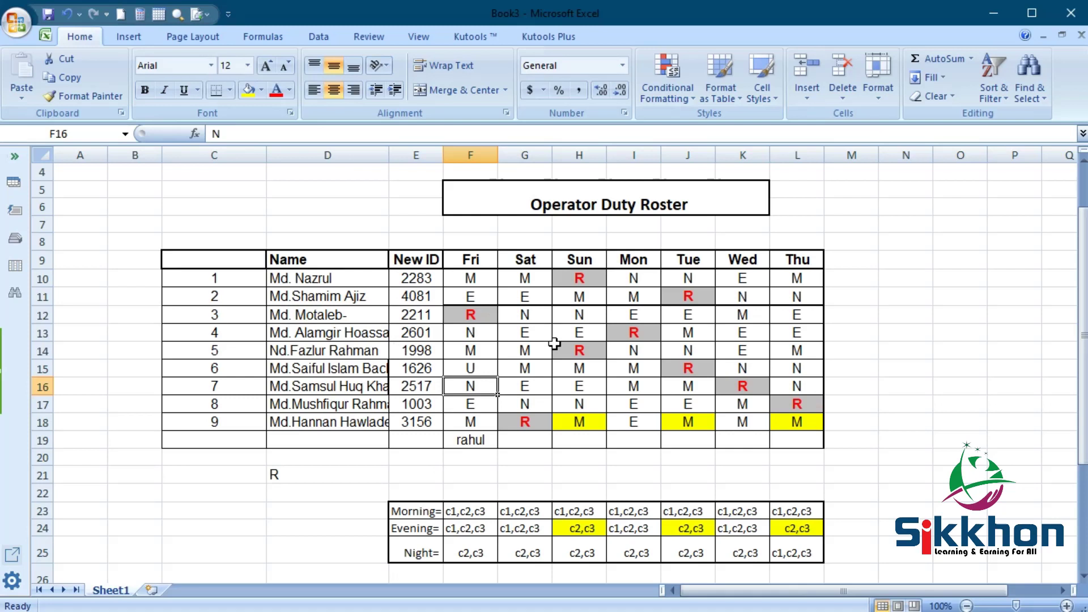
Step: Scroll right and select cell K10 in the Wed column
scroll(555, 343, right, 2)
click(634, 277)
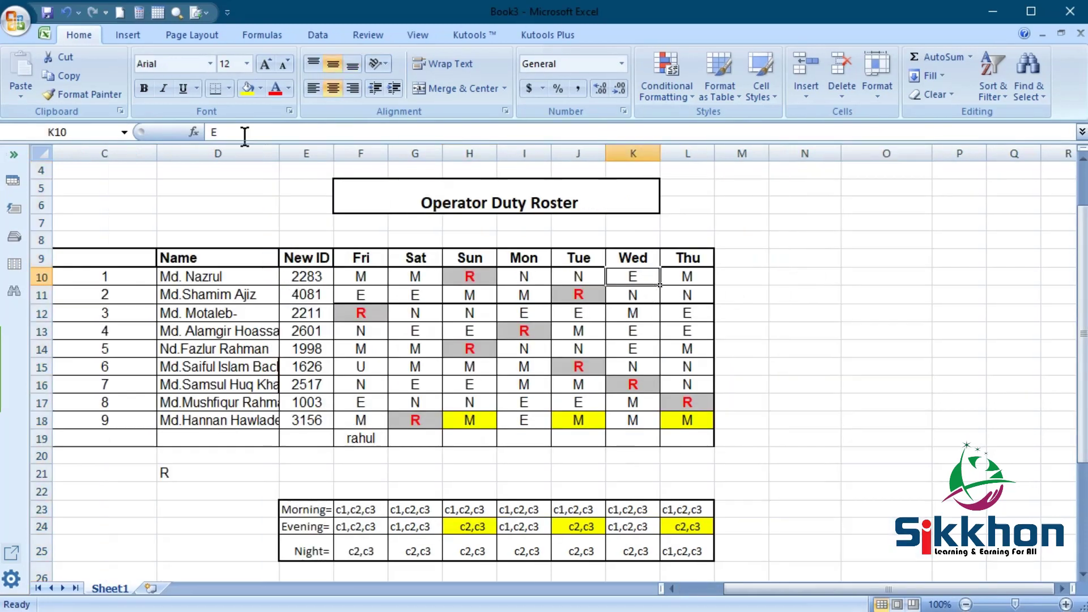
click(16, 22)
Step: Create a new blank workbook, select cell F6 and widen column F
click(44, 61)
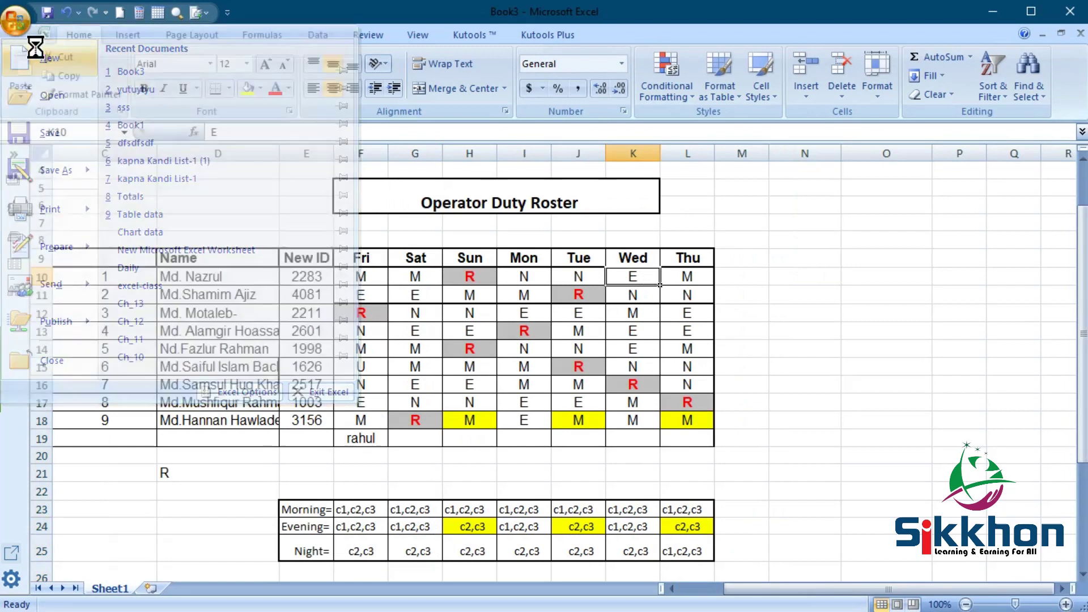
click(914, 583)
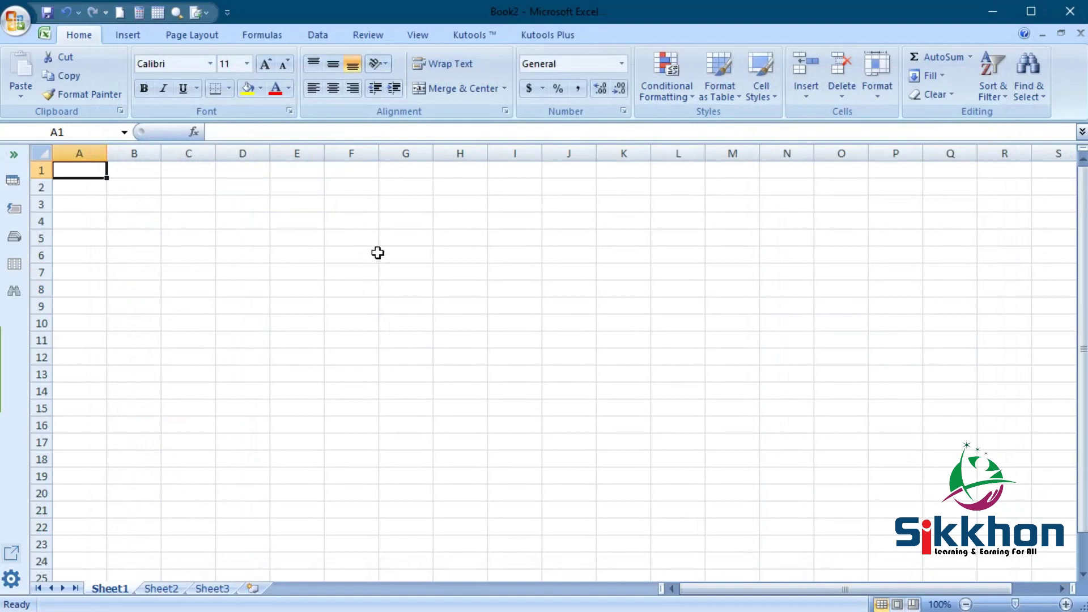
click(352, 257)
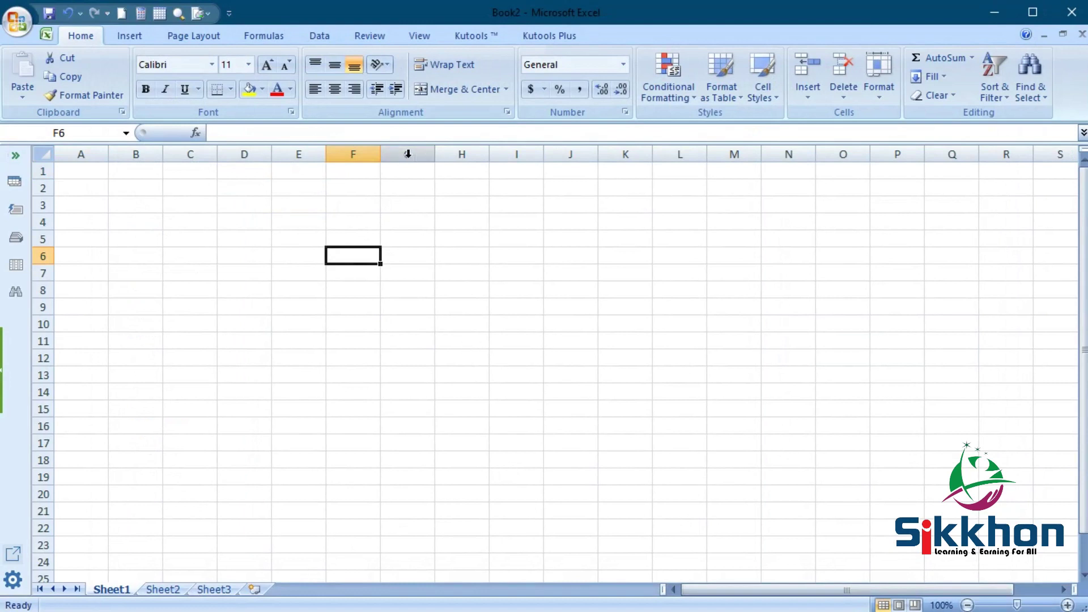
drag(380, 154, 476, 155)
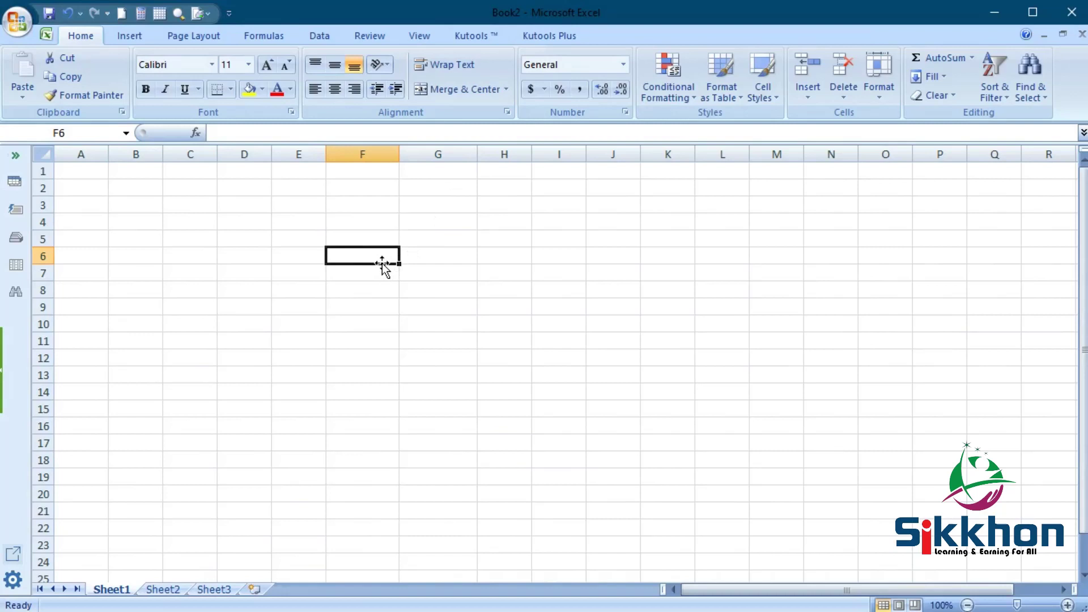
Step: Enter the headings Fri in F6 and Sat in G6
text(Fr)
key(Tab)
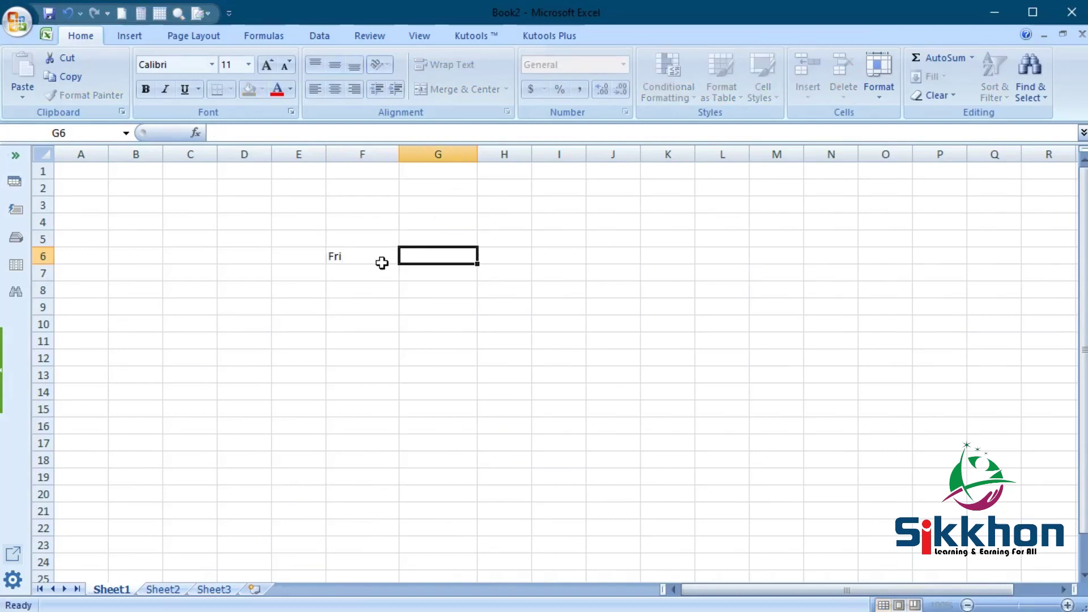
click(419, 267)
click(420, 256)
text(Sat)
Step: Type a test R in F7, then clear it again
click(363, 279)
text(R)
click(389, 321)
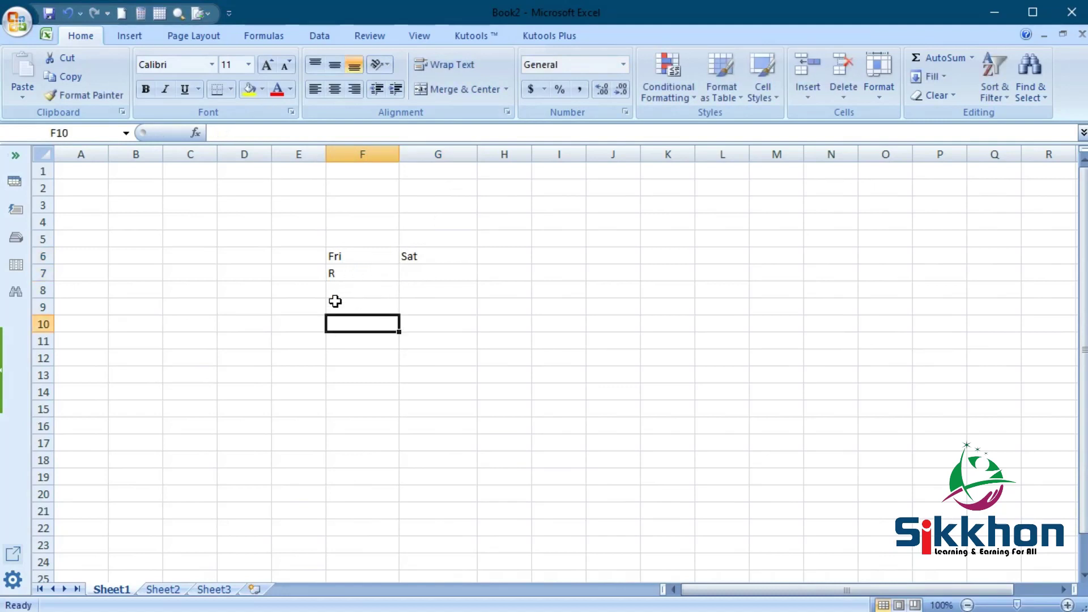
click(357, 268)
key(Delete)
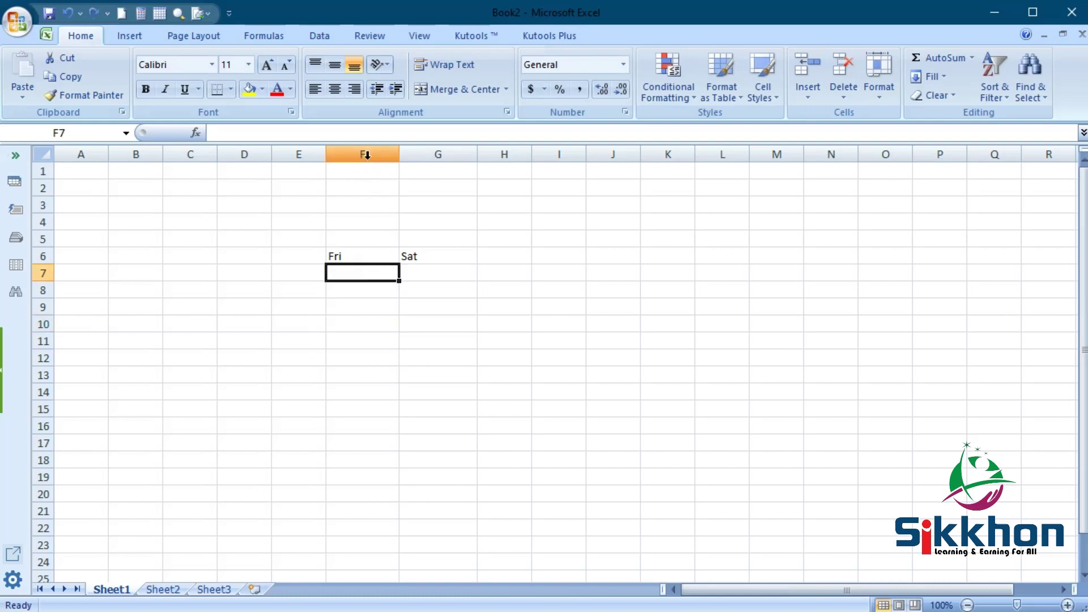
Step: Increase the font of columns F and G to 18 pt
drag(367, 155, 438, 154)
click(264, 65)
click(265, 66)
click(264, 66)
click(265, 66)
scroll(807, 380, down, 1)
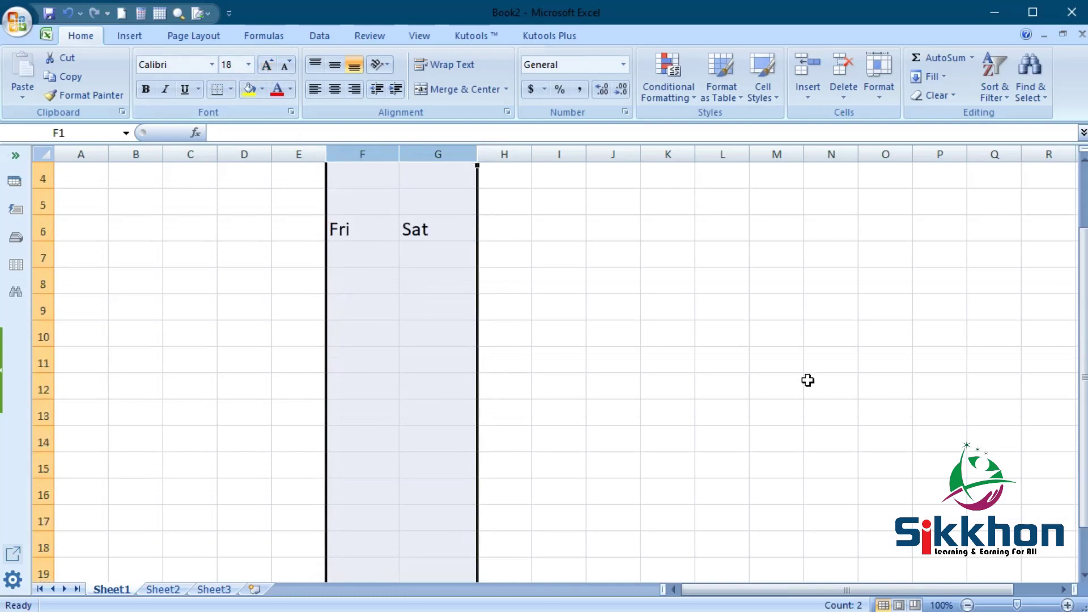
scroll(807, 380, down, 1)
scroll(501, 249, up, 1)
Step: Widen columns F and G to fit the 18 pt headings
click(519, 207)
drag(475, 159, 516, 159)
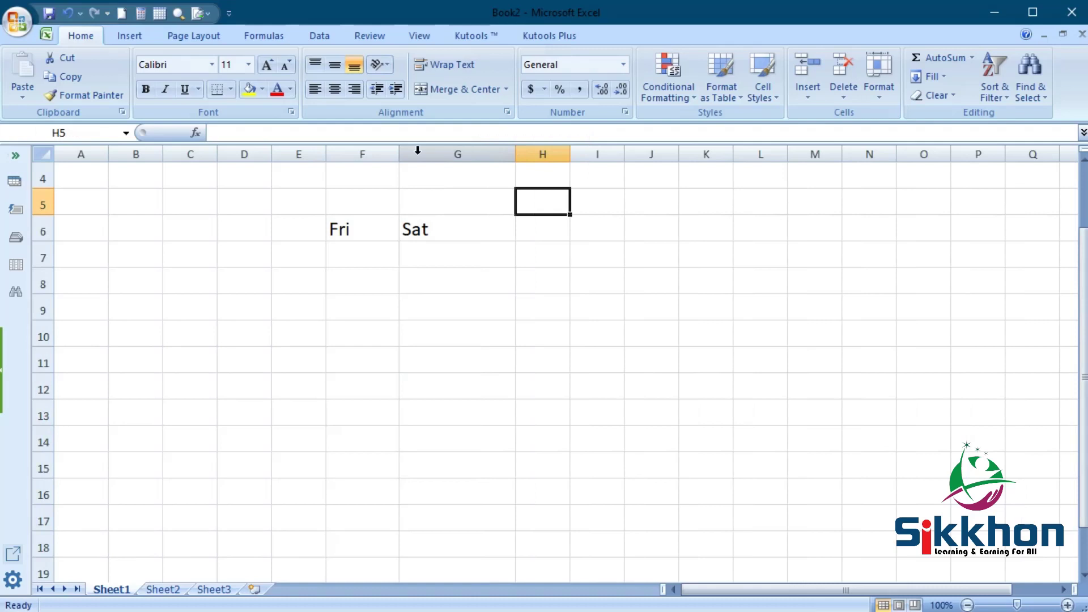
drag(400, 156, 421, 156)
drag(537, 157, 525, 157)
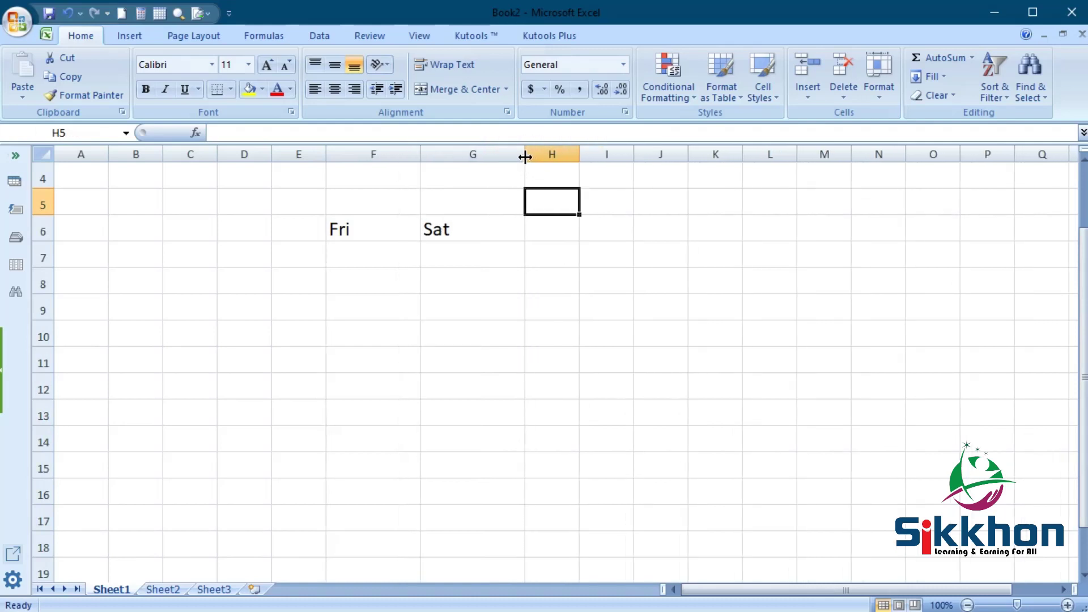
click(337, 231)
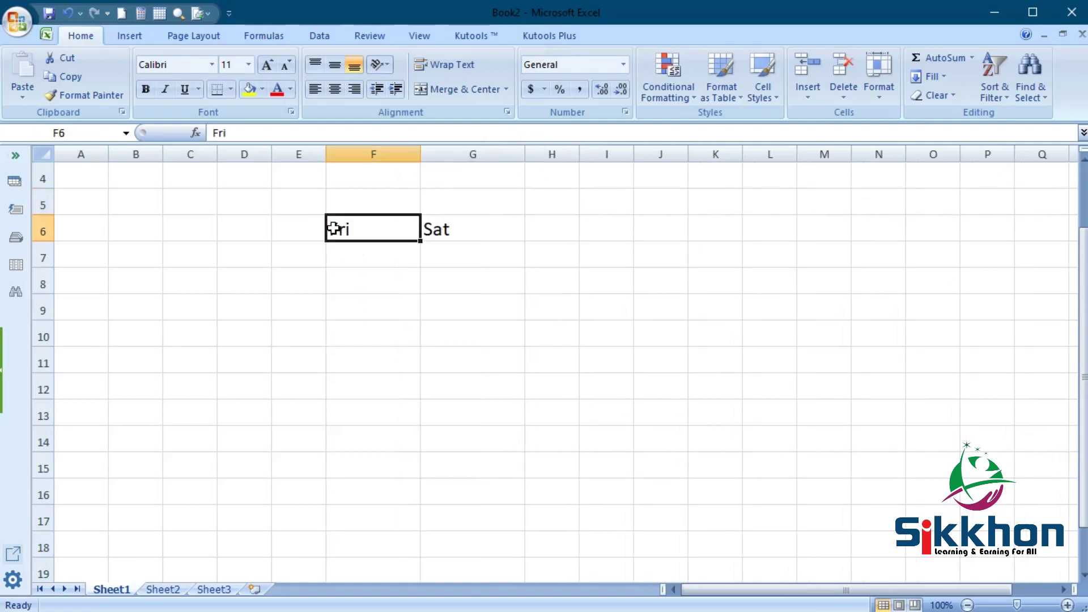
Step: Select the block from E6 down to row 17
click(702, 224)
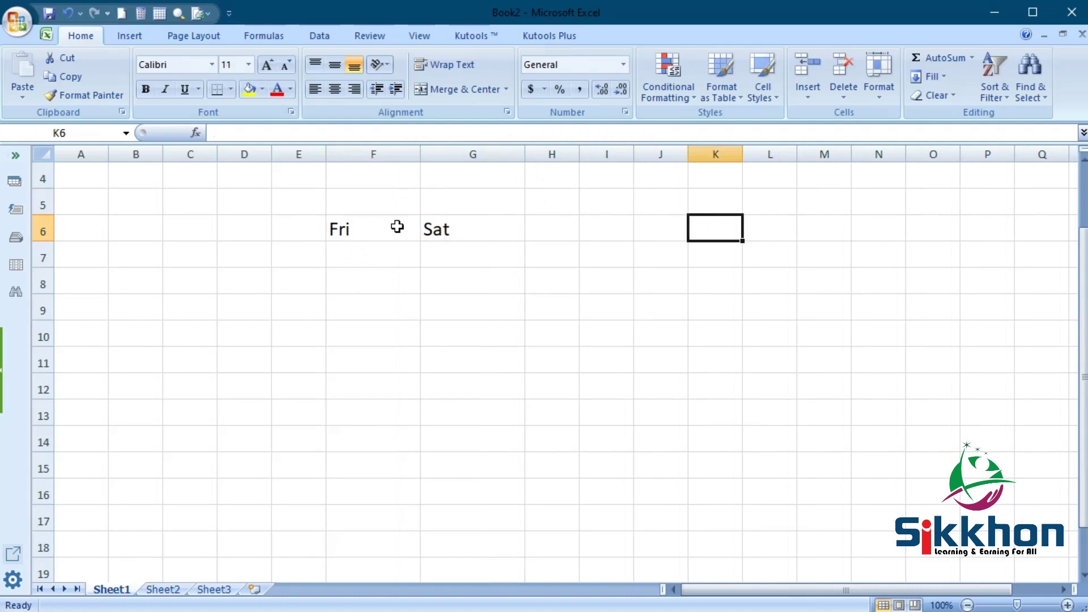
click(299, 227)
drag(299, 226, 691, 507)
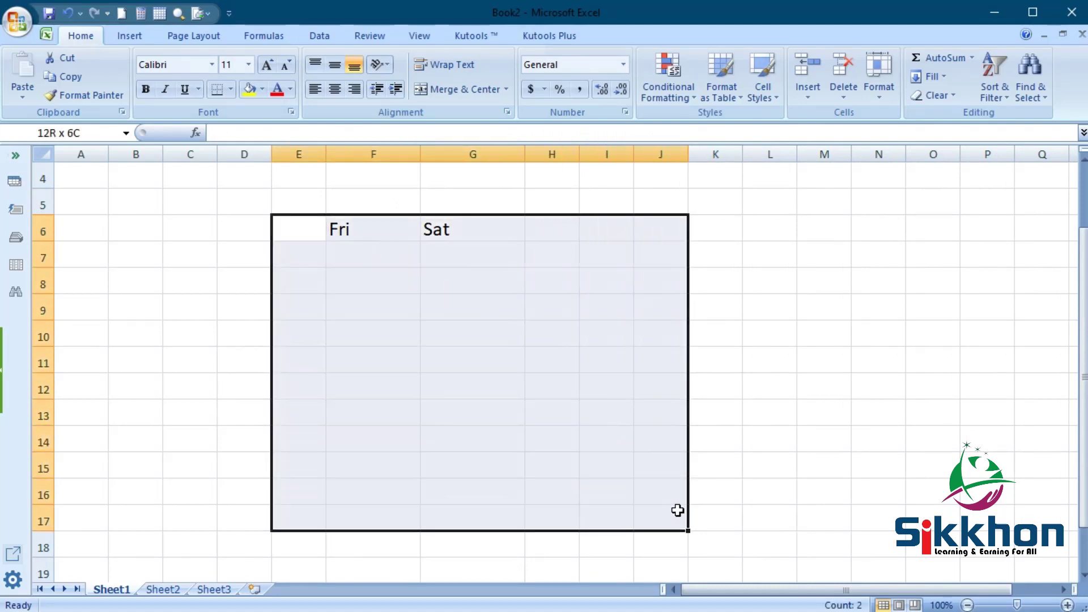
Step: Finish selecting E6:K17 and open Conditional Formatting's Highlight Cells Rules
drag(692, 507, 693, 505)
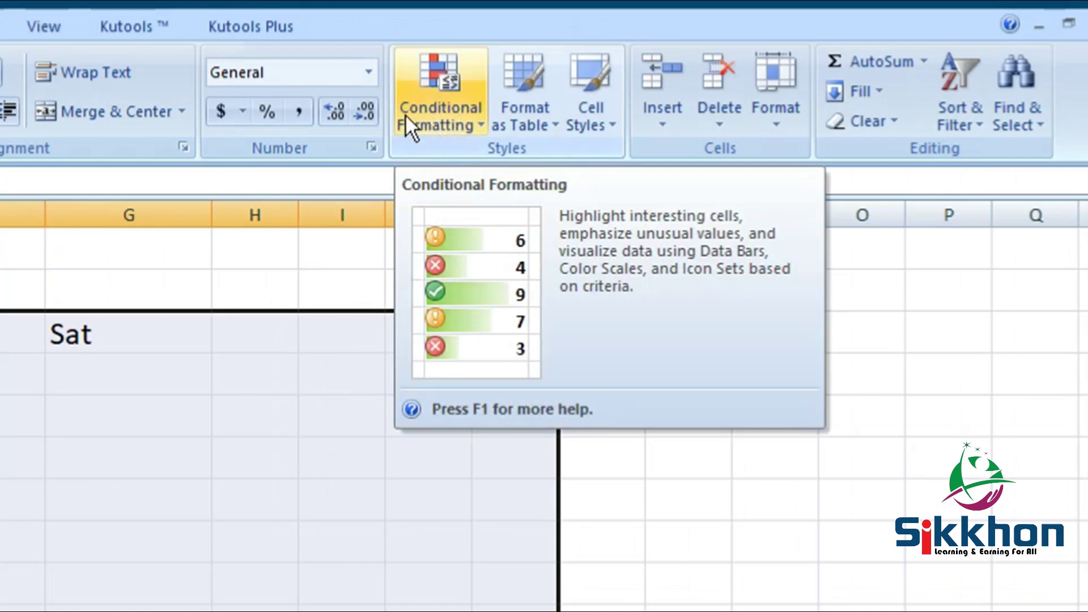
click(455, 114)
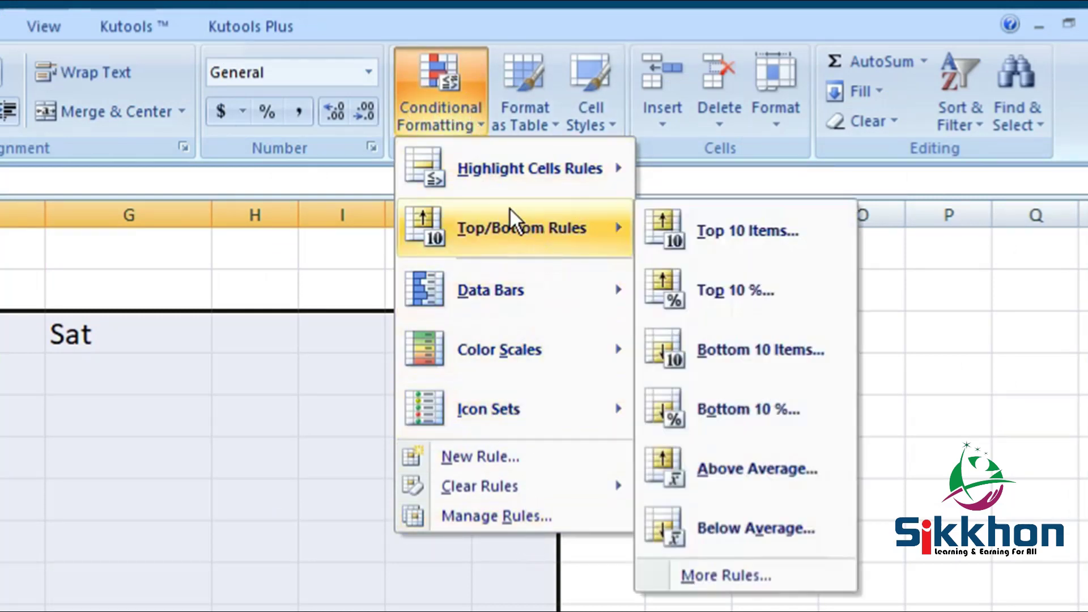
mouse_move(723, 125)
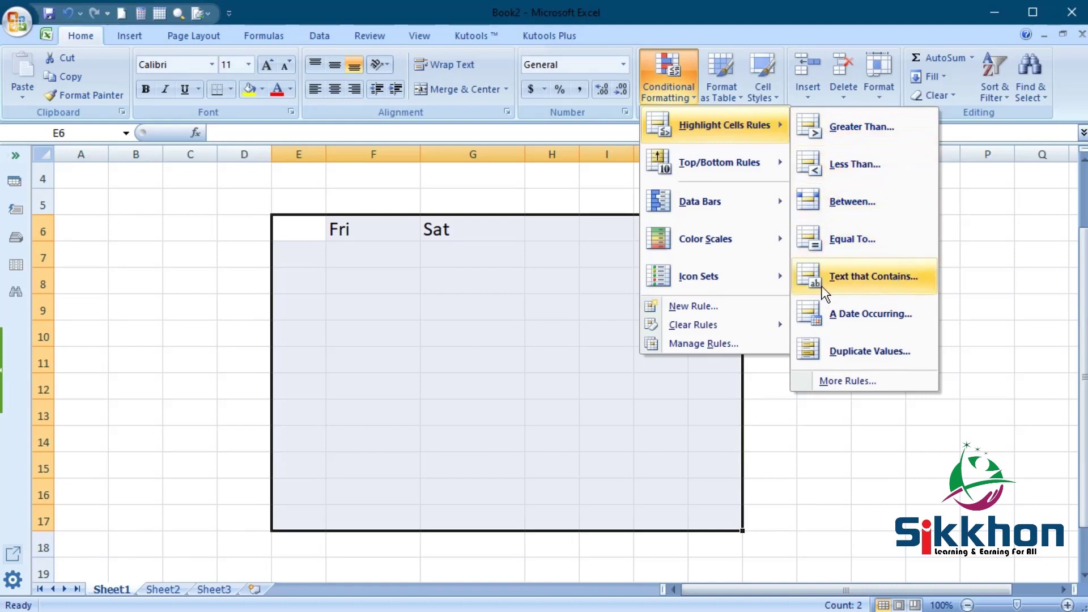
Step: Start a Text That Contains rule for R, cancel it, and select D7:K18
click(865, 281)
mouse_move(822, 132)
mouse_down()
mouse_move(787, 202)
mouse_move(737, 262)
mouse_up()
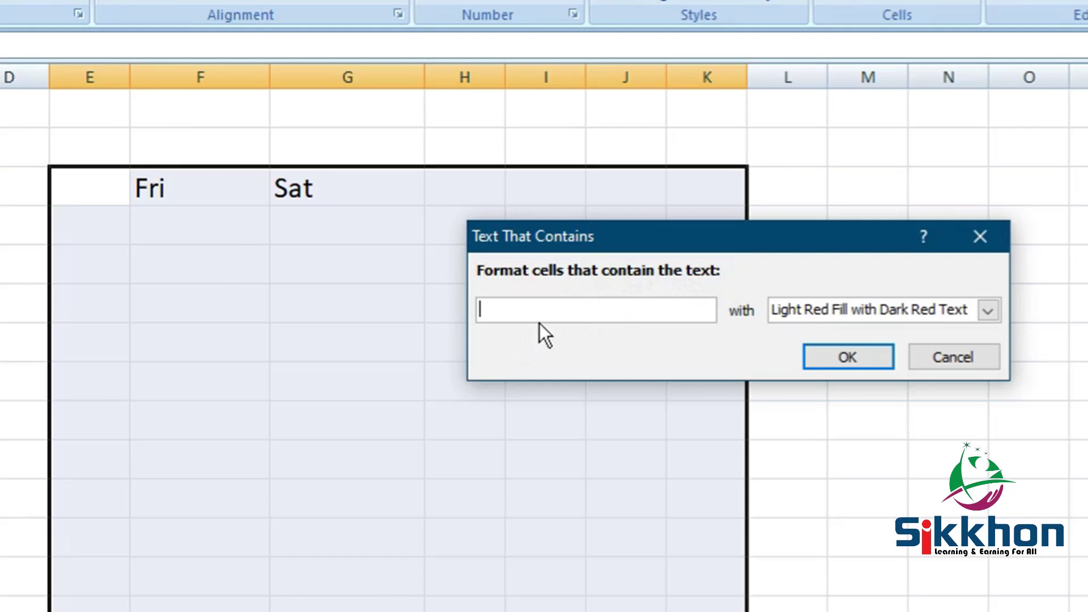
text(R)
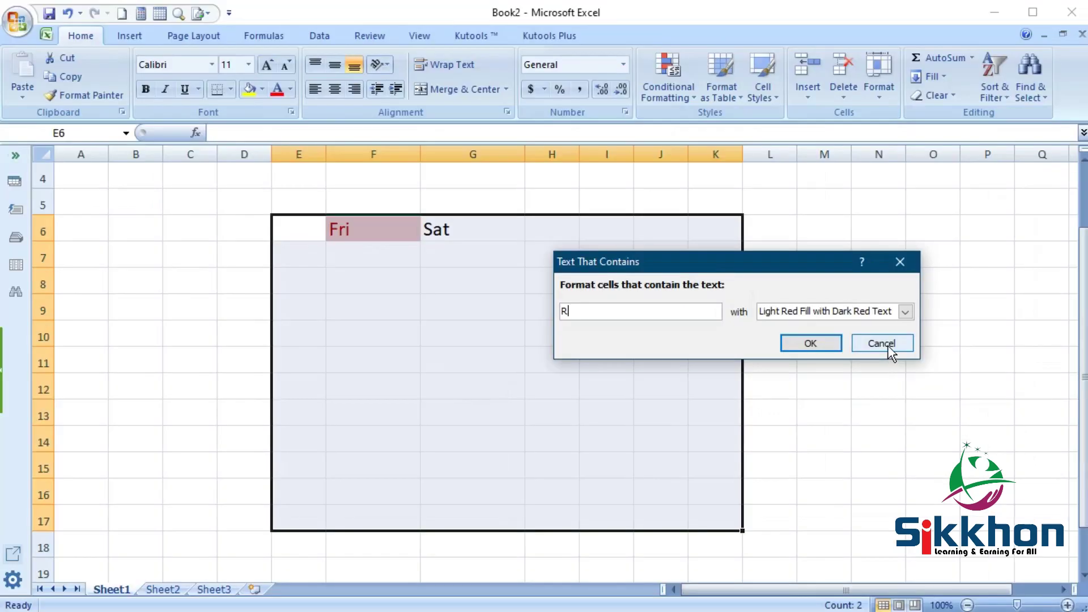
click(955, 358)
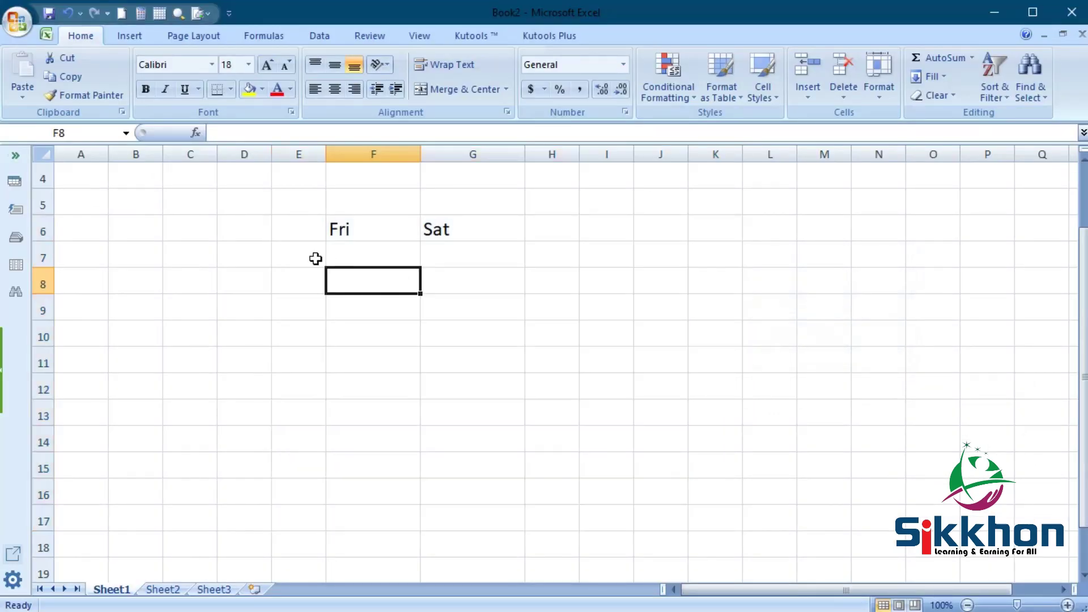
drag(236, 251, 729, 542)
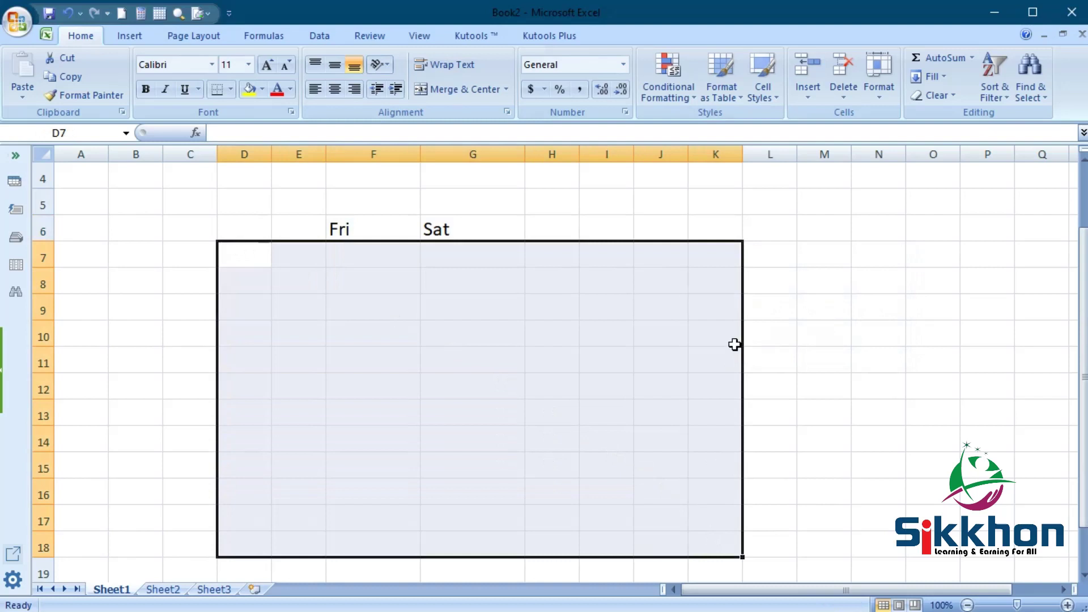
Step: Add a Text That Contains 'R' rule using Light Red Fill with Dark Red Text
click(673, 74)
mouse_move(723, 125)
click(862, 279)
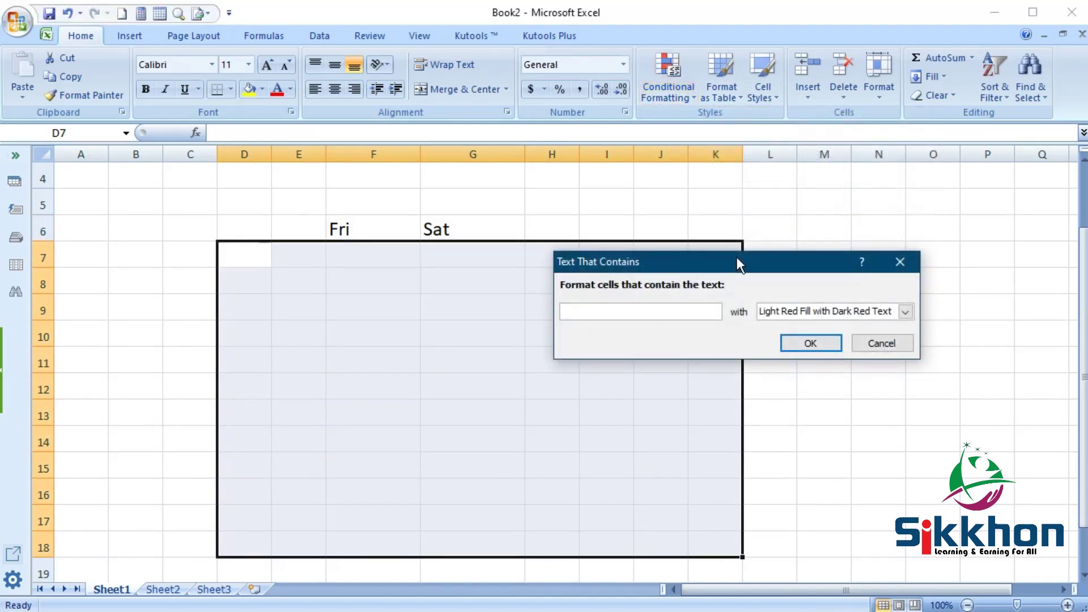
drag(736, 256, 742, 268)
text(R)
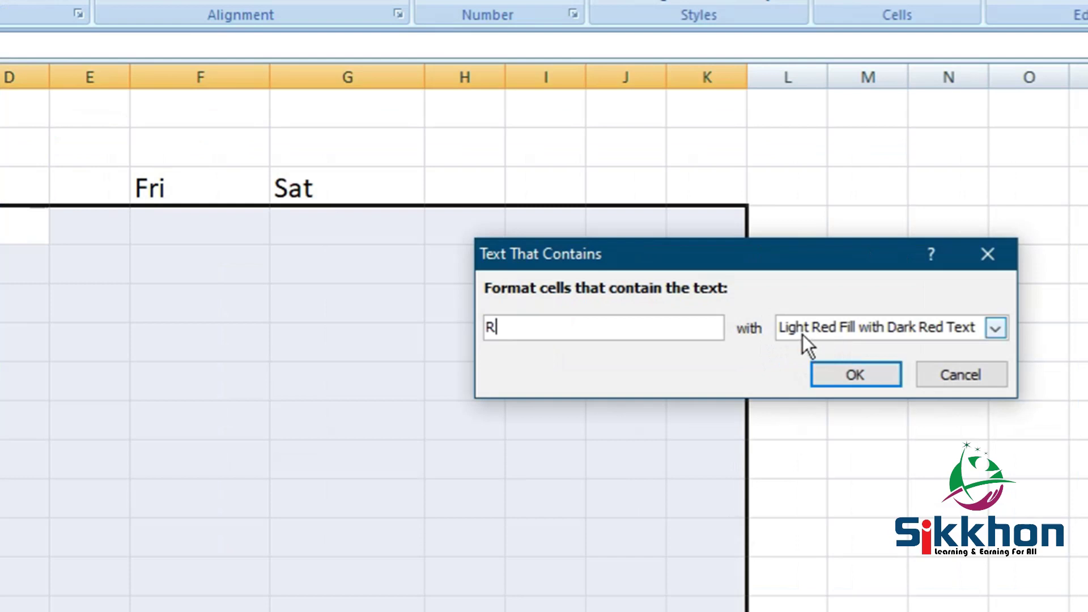
click(918, 329)
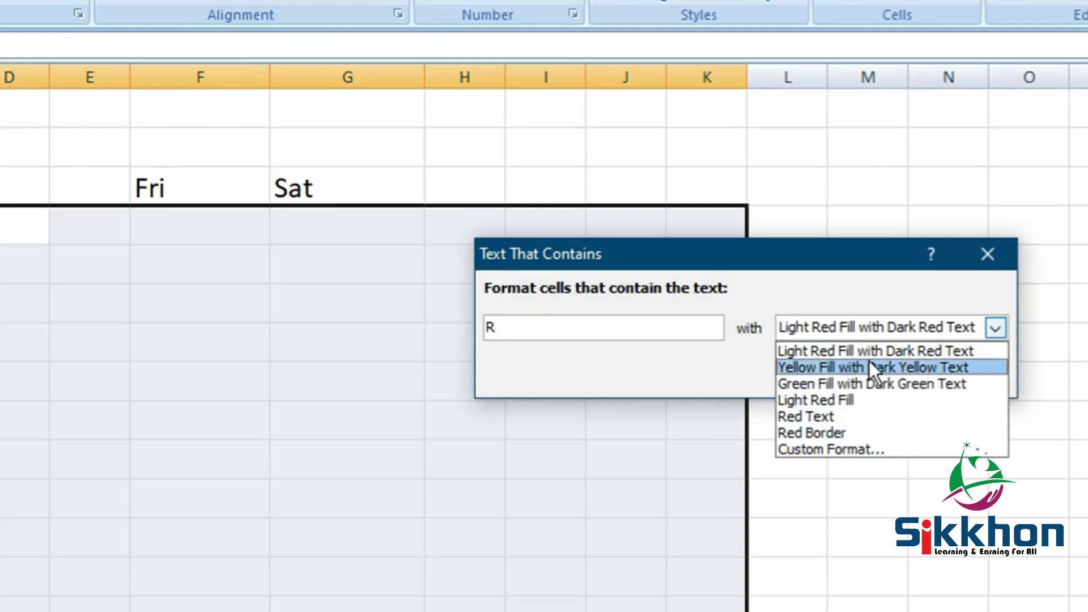
click(883, 351)
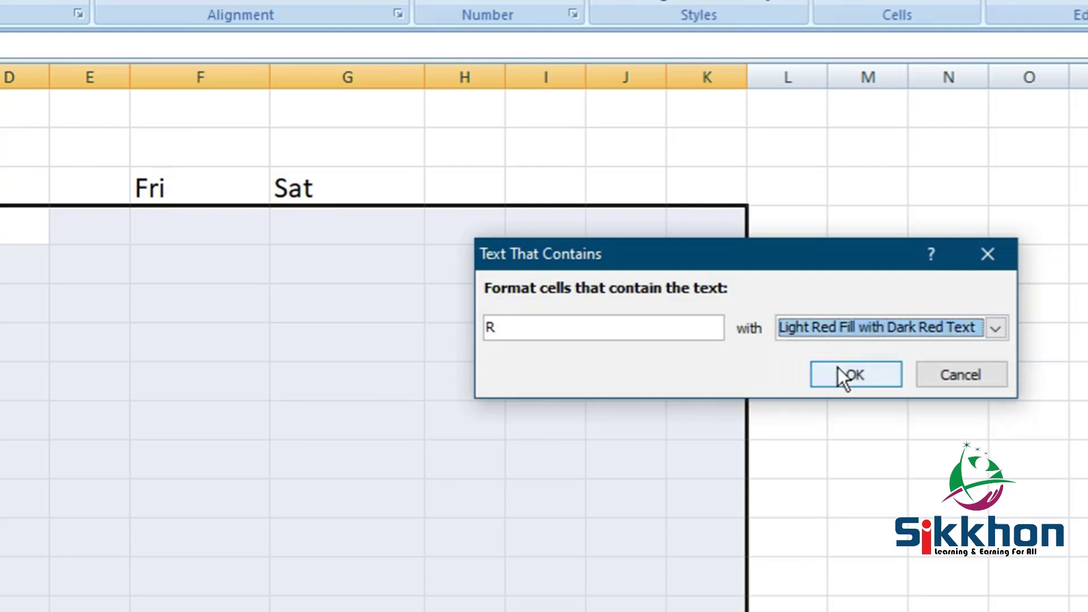
click(873, 368)
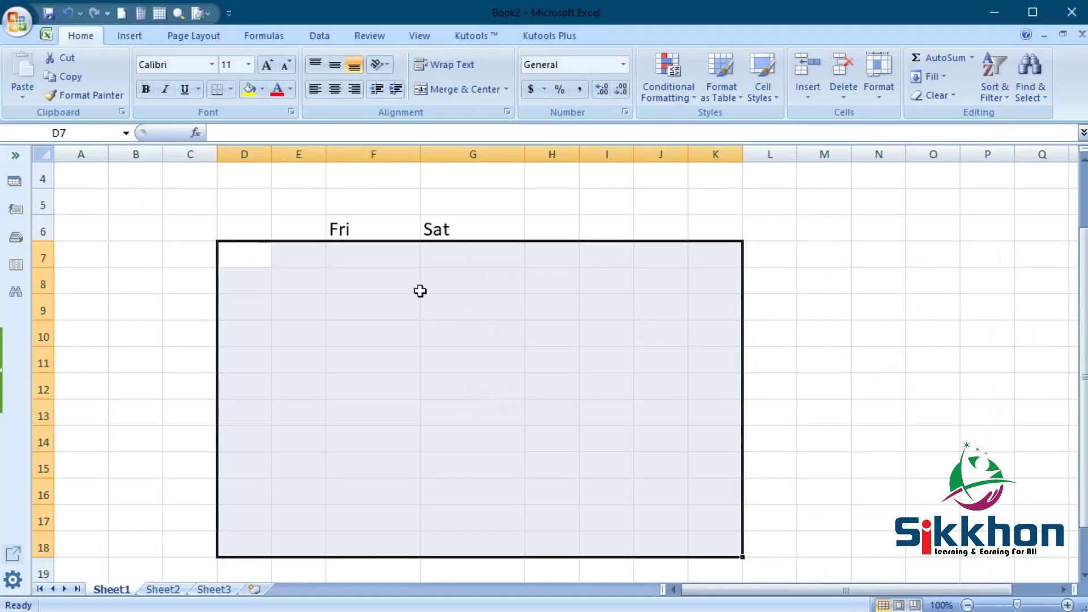
Step: Enter R in E8 and grow the surrounding block's font to 18
click(293, 283)
text(R)
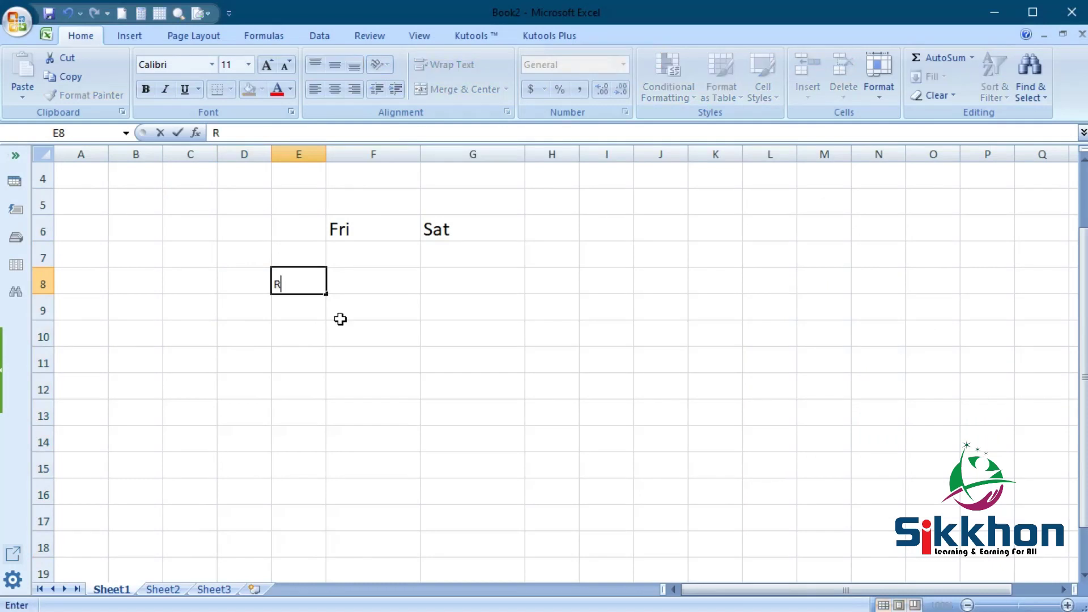
click(369, 290)
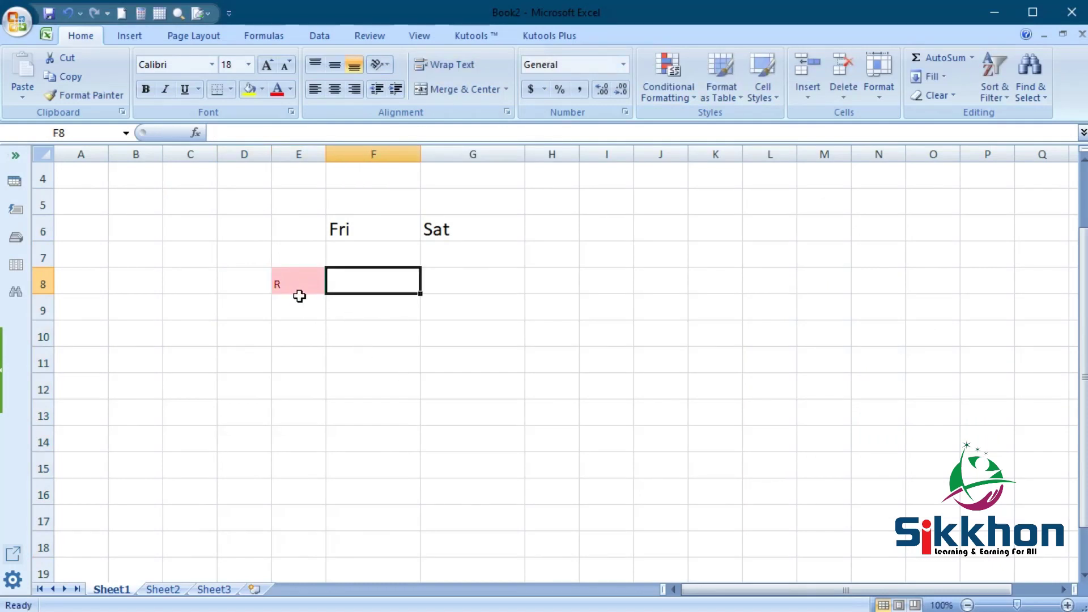
mouse_move(190, 252)
mouse_down()
mouse_move(695, 497)
mouse_move(673, 503)
mouse_up()
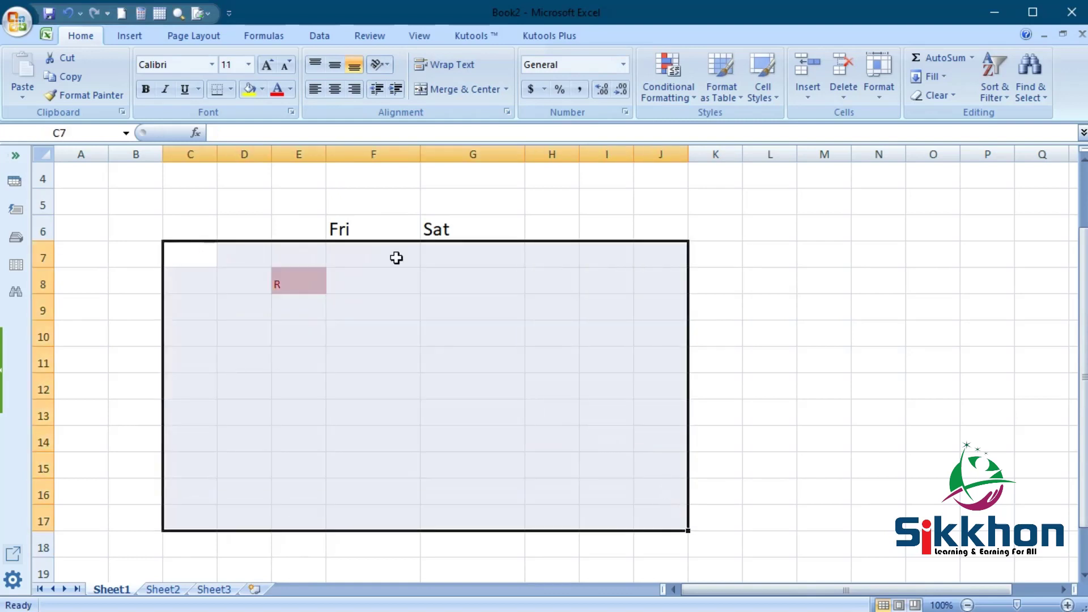
click(267, 66)
click(271, 66)
click(271, 66)
click(271, 66)
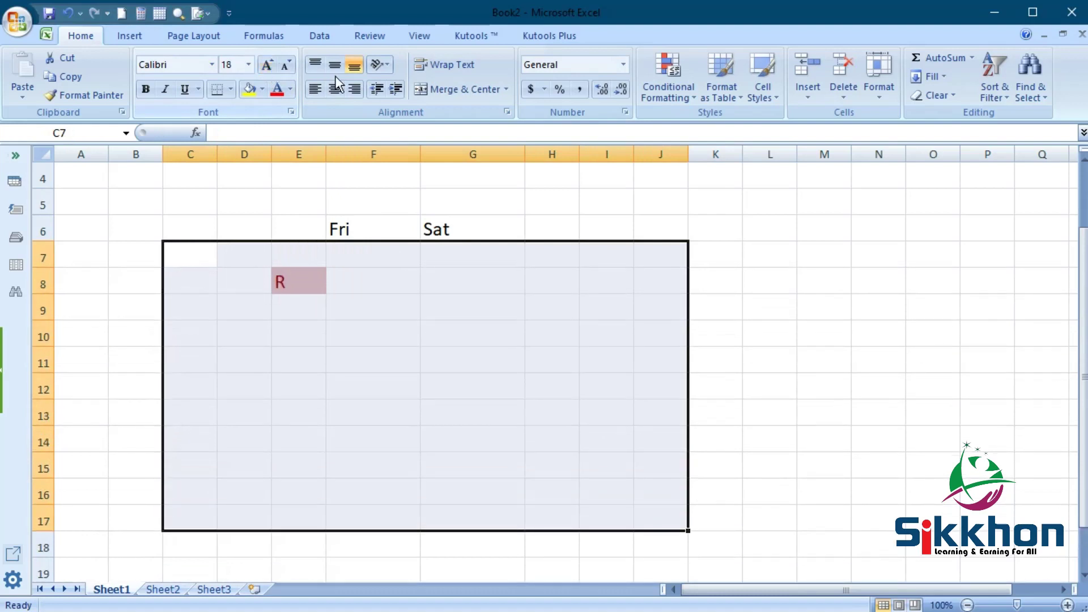
click(334, 89)
click(440, 335)
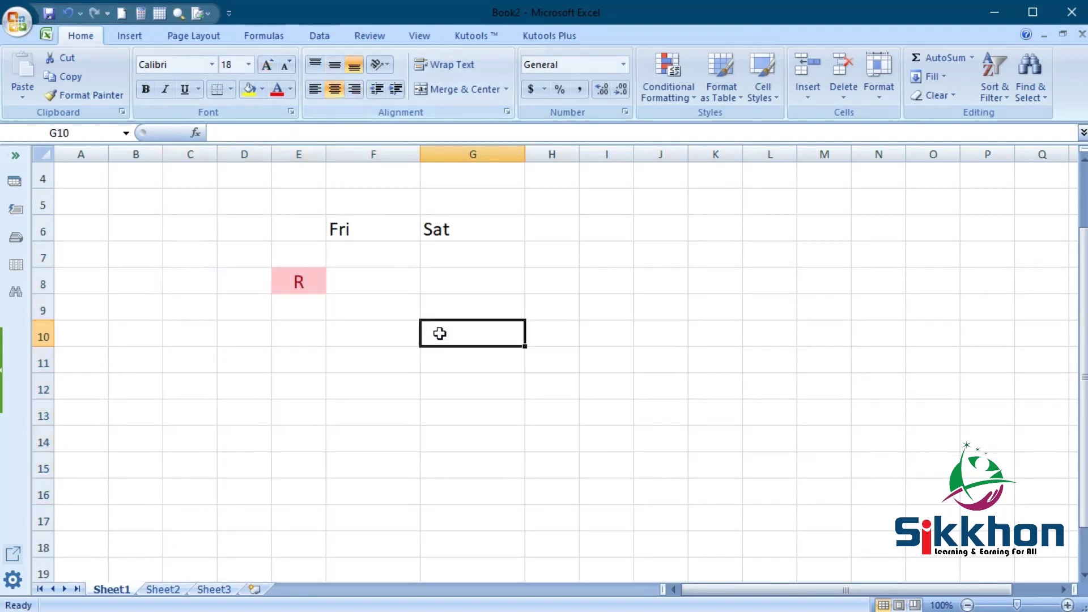
Step: Enter S in F8 and R in F9
click(302, 279)
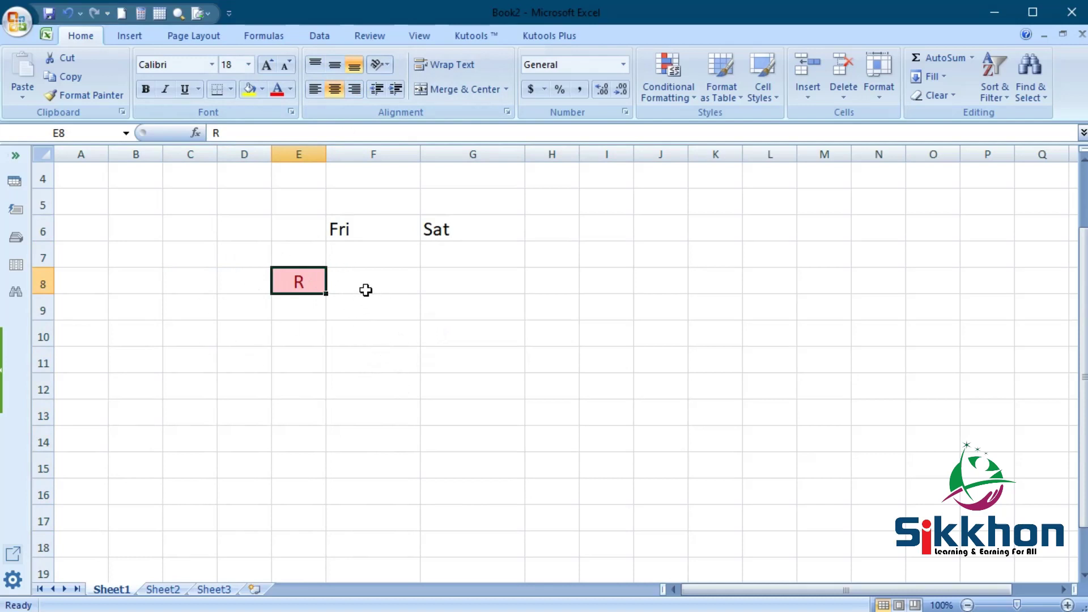
click(367, 291)
text(S)
click(391, 357)
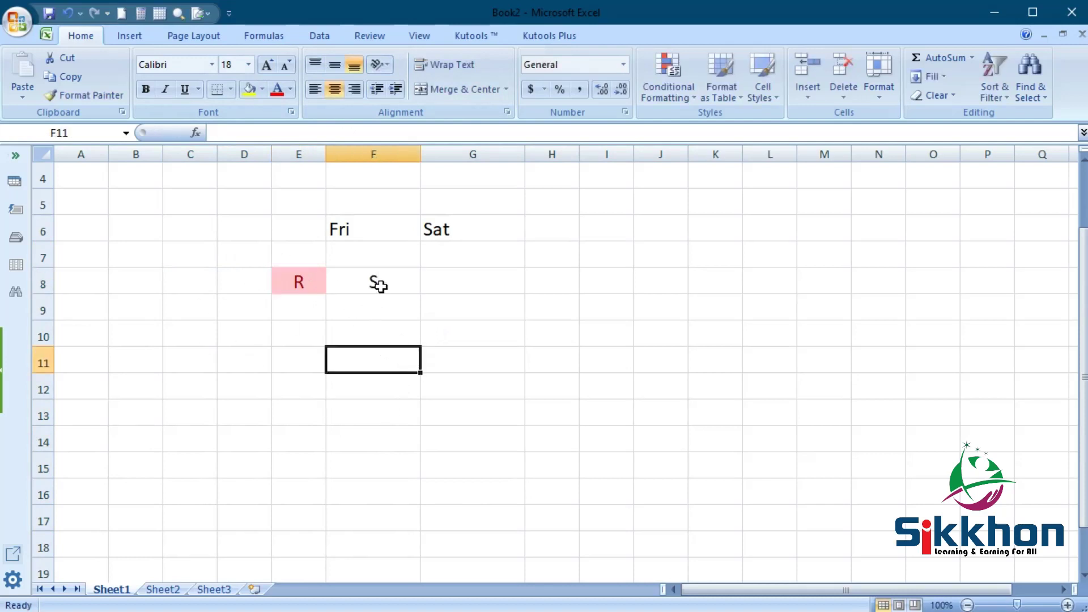
click(374, 309)
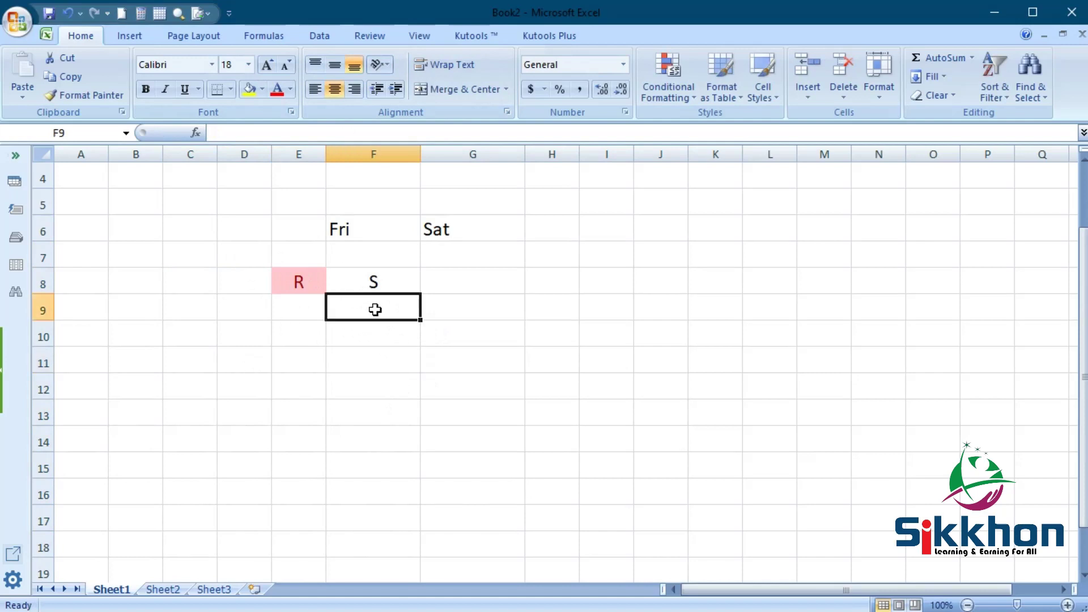
text(R)
key(Return)
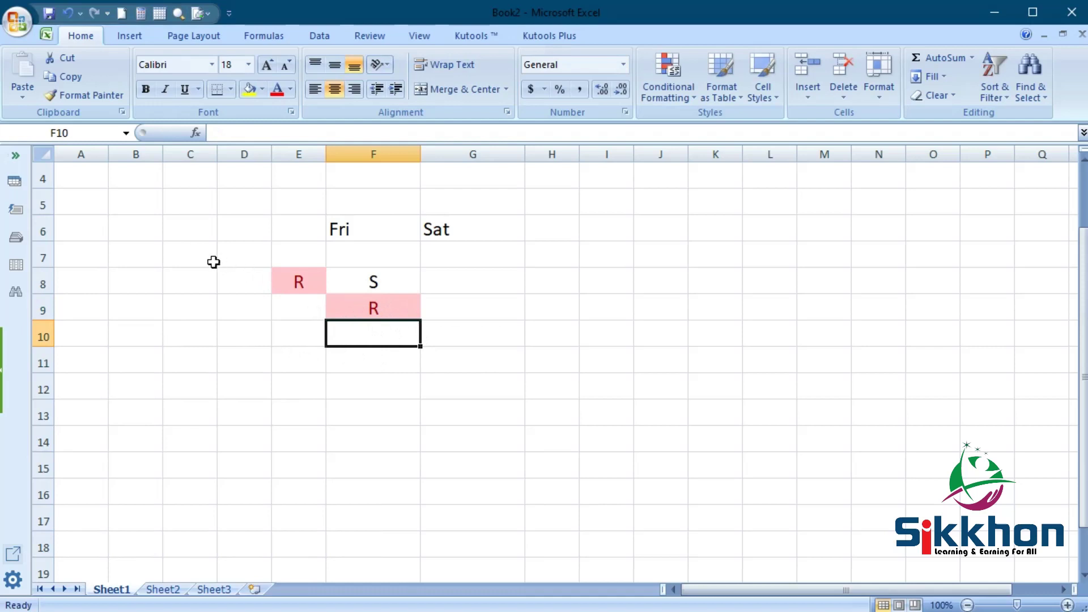
Step: In the Rules Manager, set the contains-R rule's Applies to range to C7:M19
drag(181, 252, 597, 435)
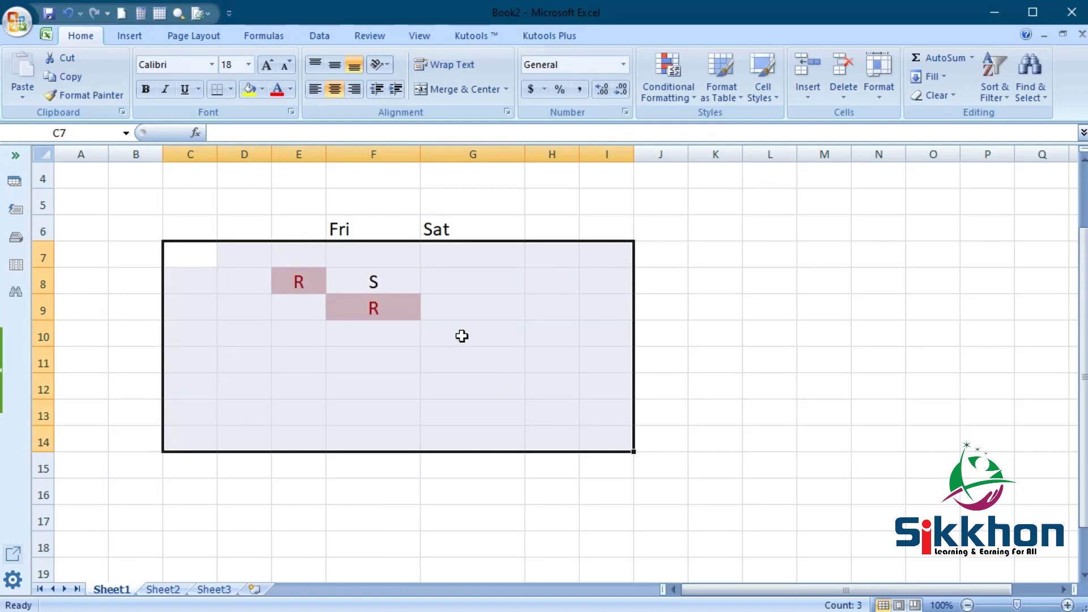
click(675, 99)
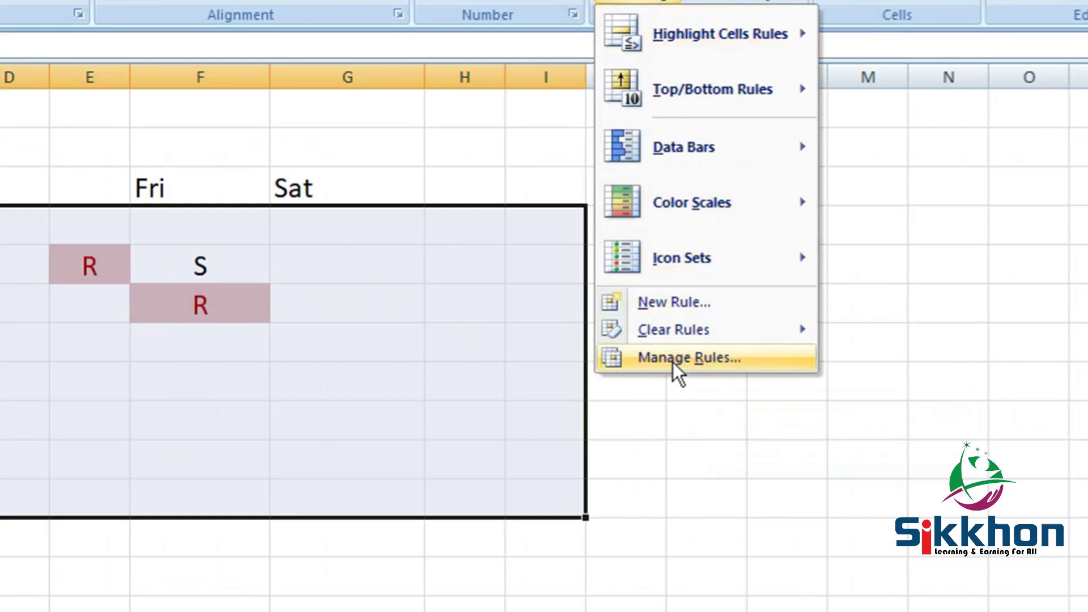
click(674, 363)
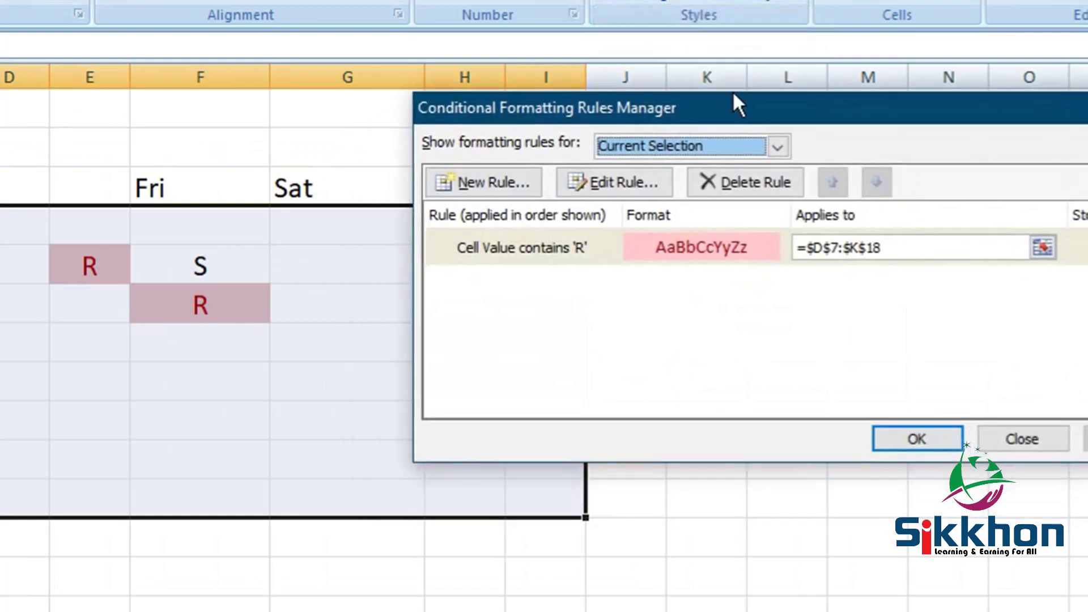
drag(737, 105, 696, 184)
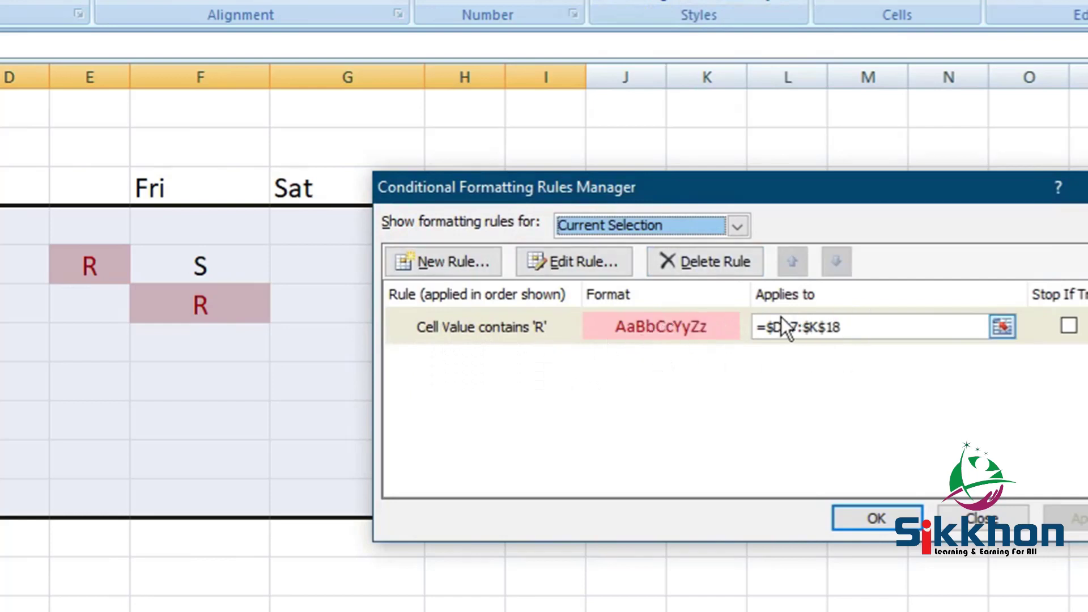
drag(859, 197, 862, 12)
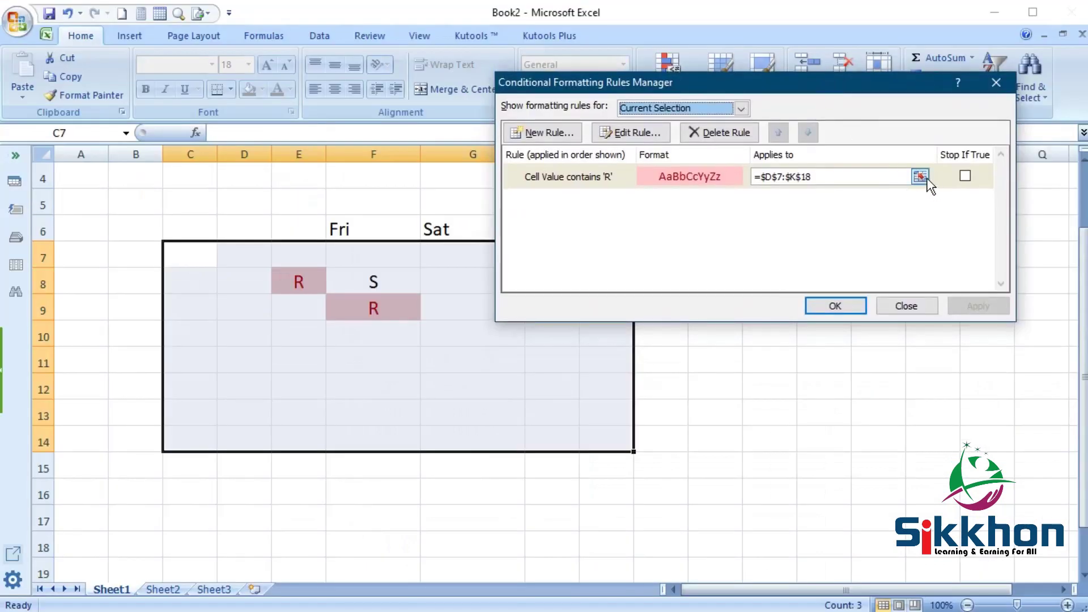
click(920, 177)
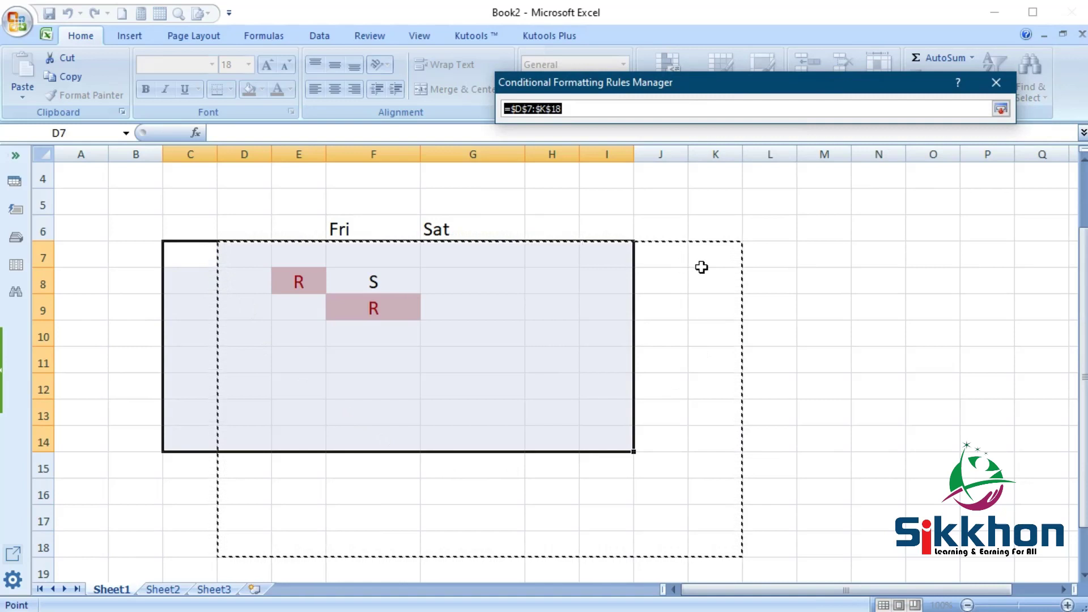
mouse_move(201, 242)
mouse_down()
mouse_move(842, 551)
mouse_move(825, 573)
mouse_up()
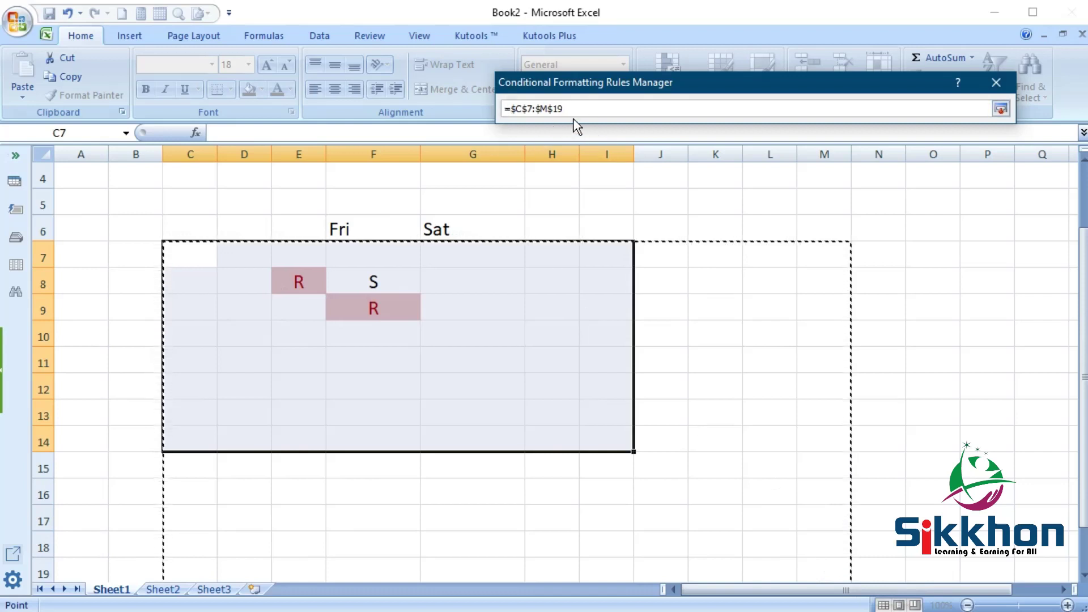
click(1001, 109)
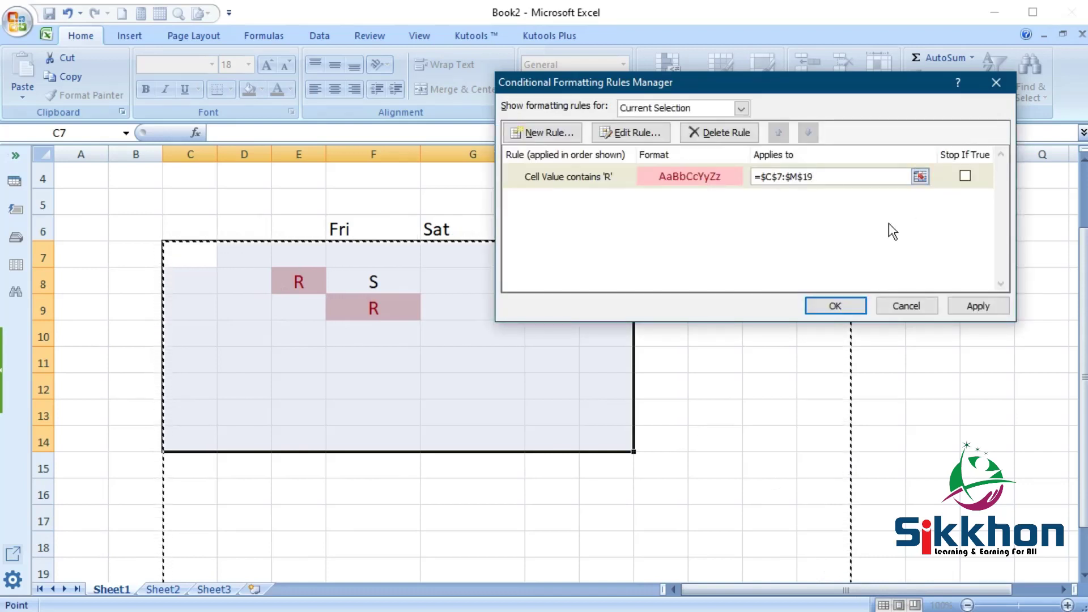
drag(818, 71, 817, 138)
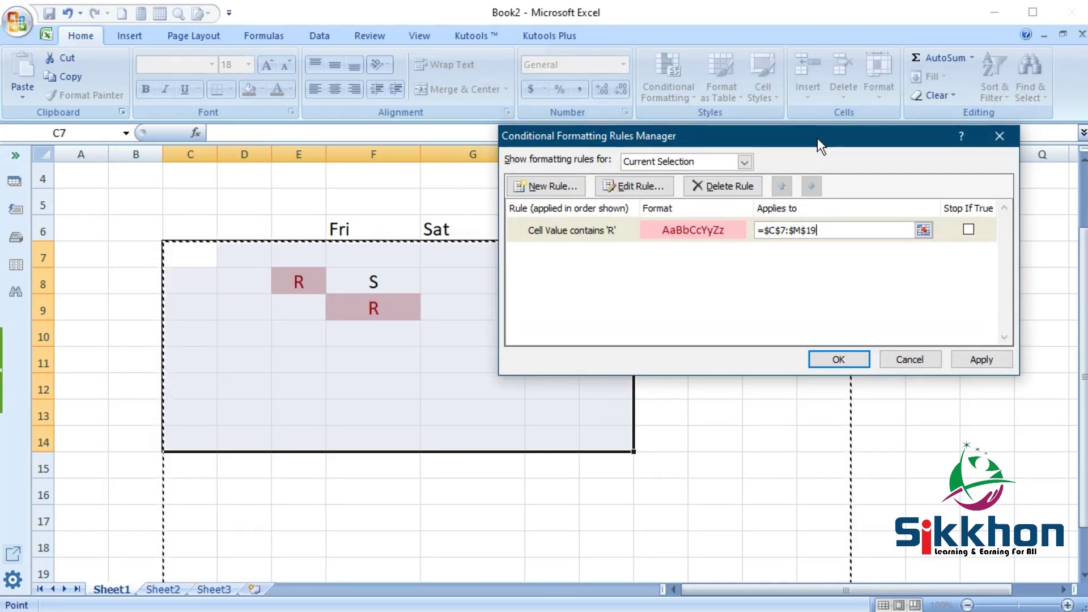
click(814, 230)
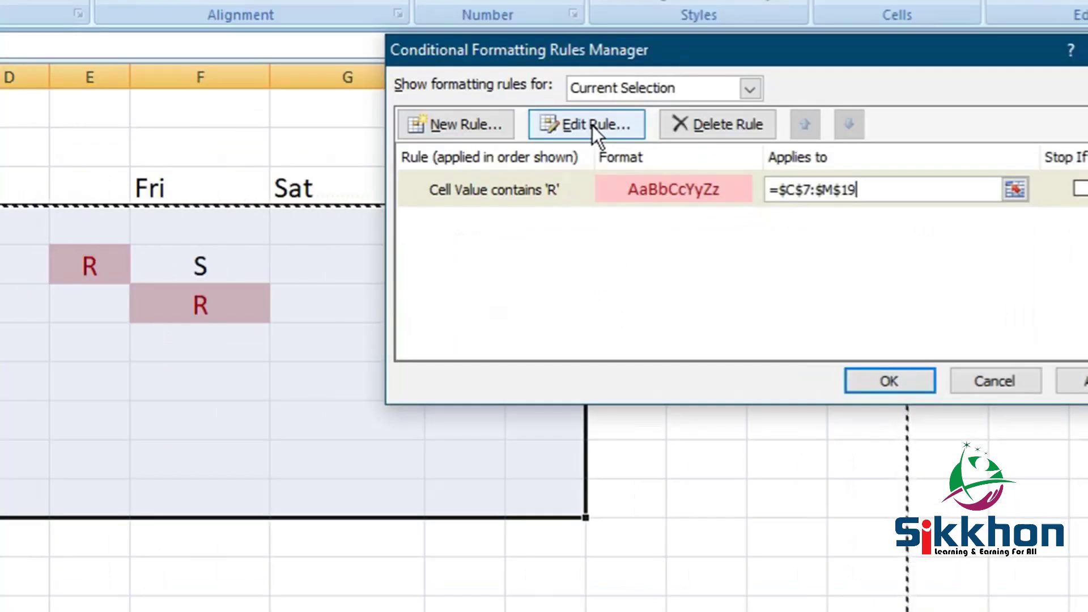
Step: Change the R rule's format to a grey fill, keeping dark red text
click(648, 192)
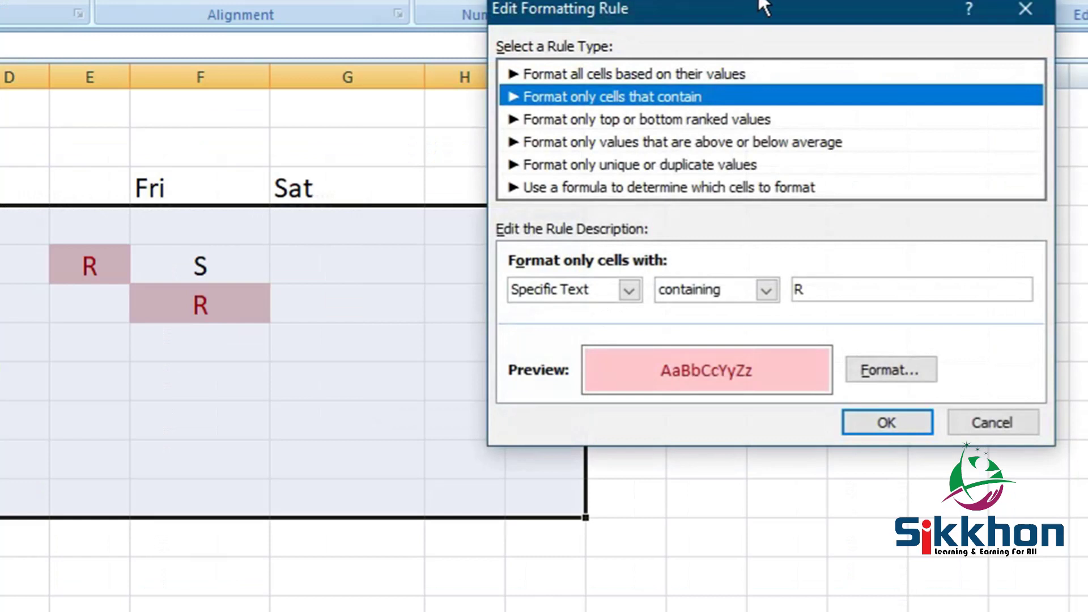
drag(763, 7, 724, 18)
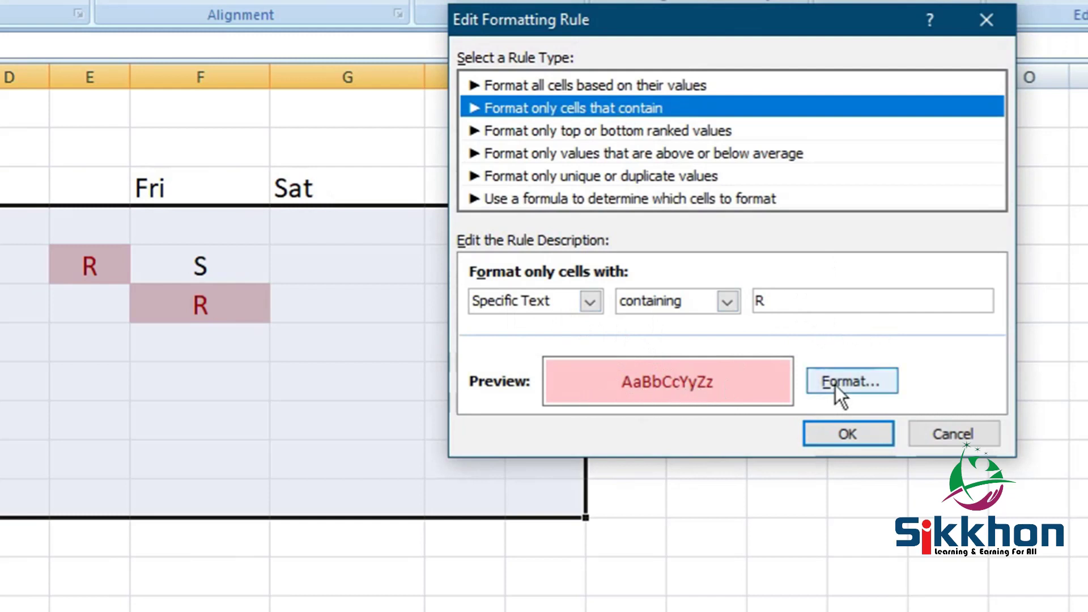
click(853, 380)
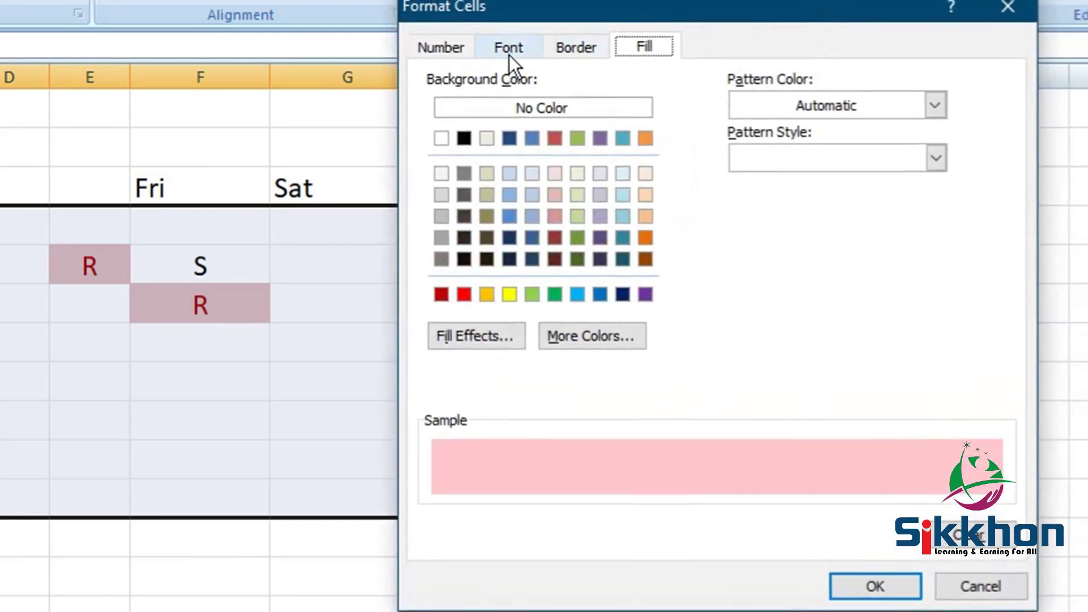
click(509, 47)
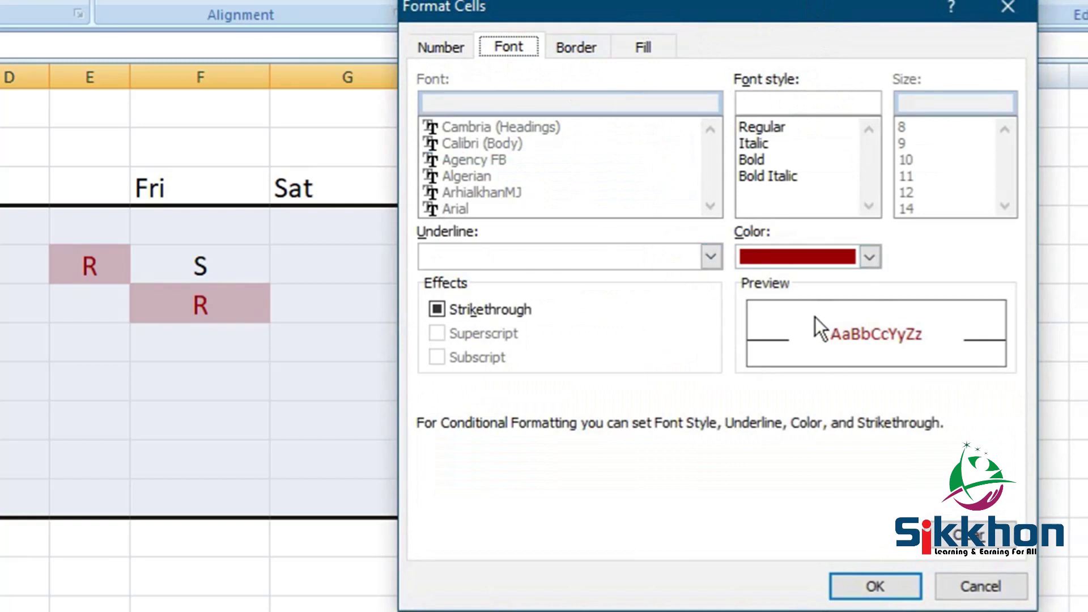
click(871, 258)
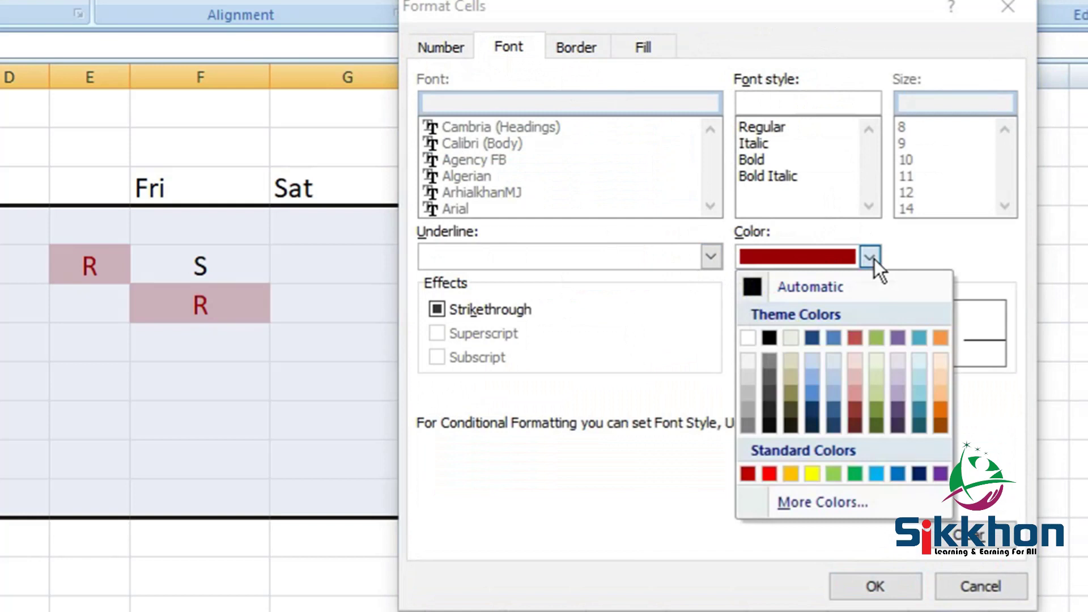
click(875, 260)
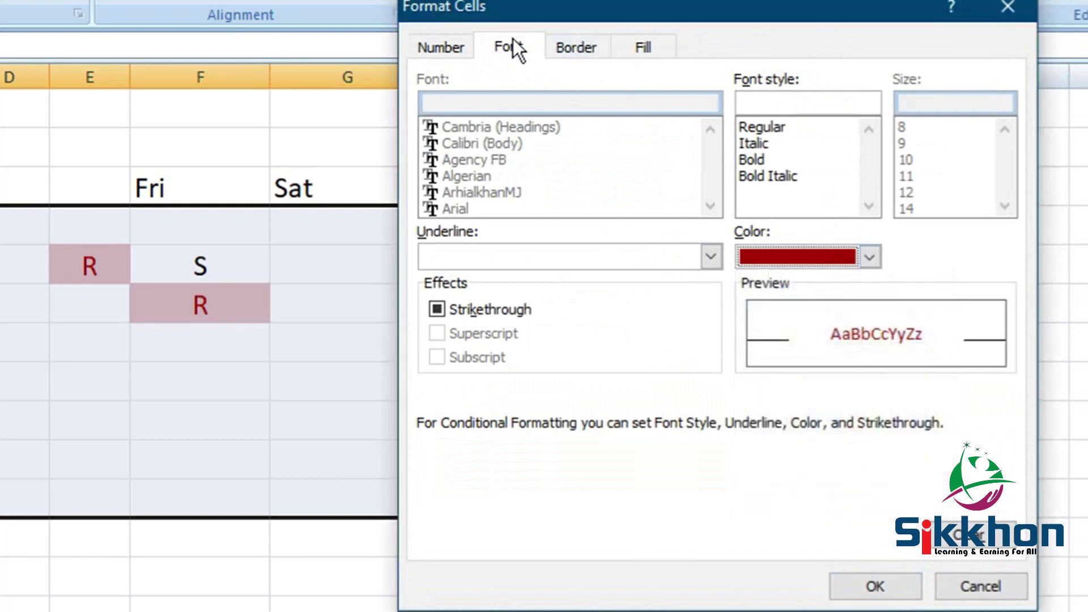
click(654, 49)
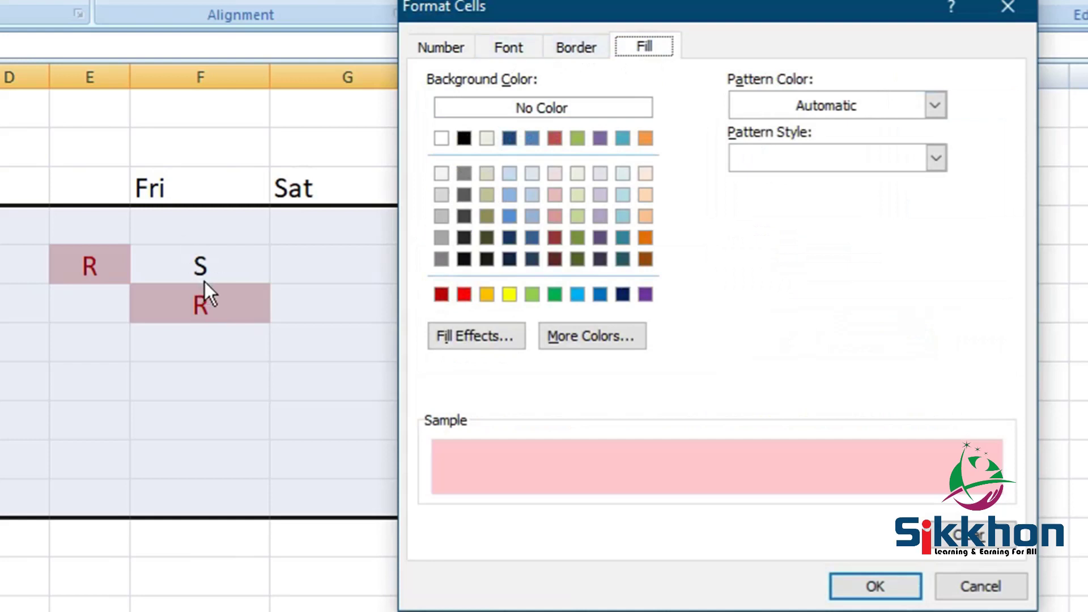
click(442, 195)
click(445, 218)
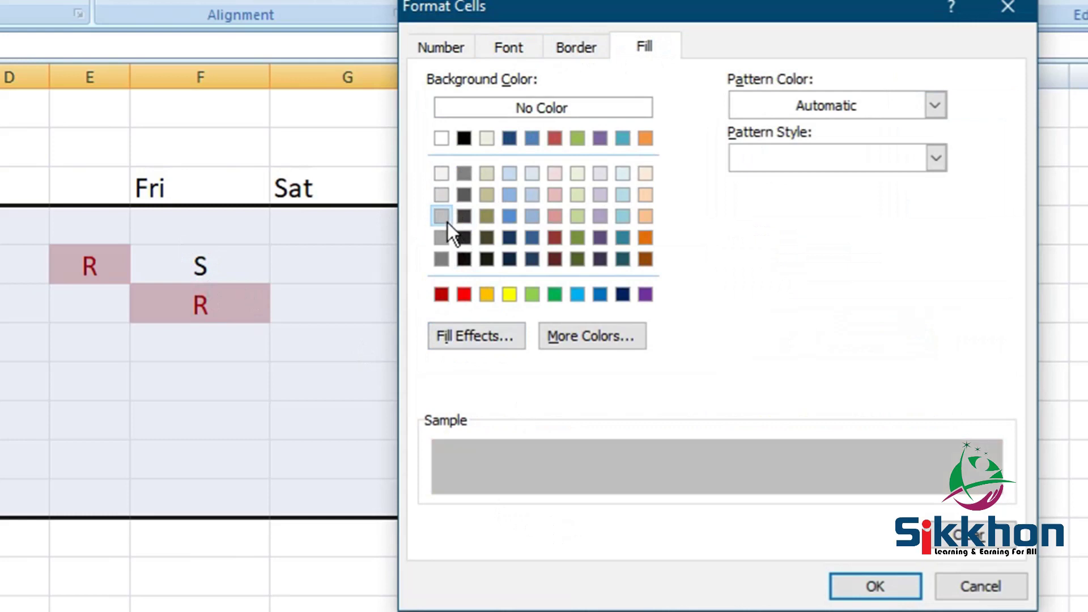
click(874, 584)
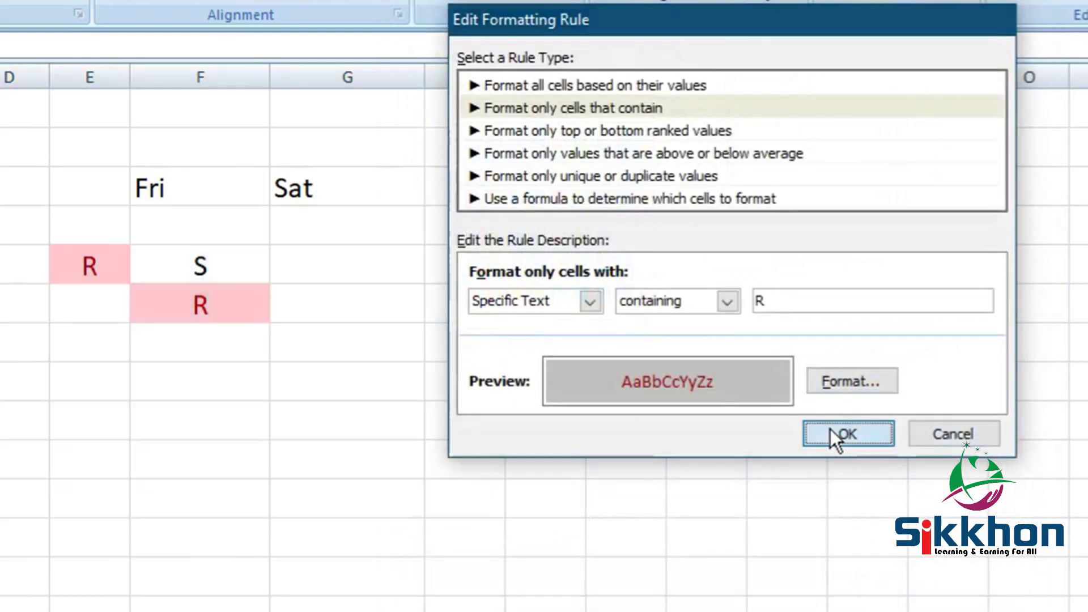
Step: Confirm and apply the edited R rule, then deselect the cells
click(833, 433)
click(982, 359)
click(833, 359)
click(700, 390)
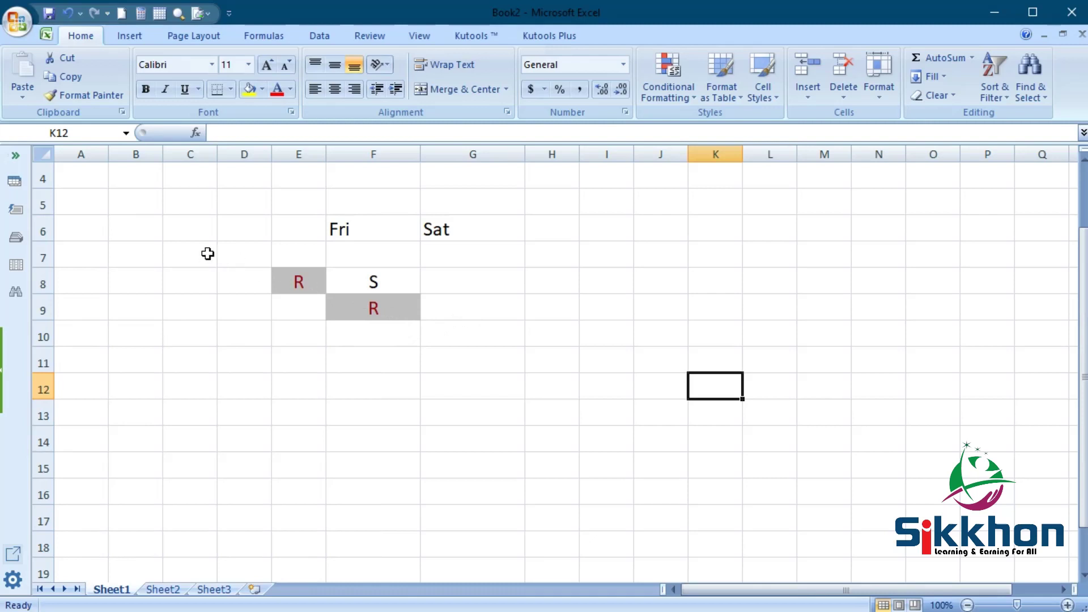
click(669, 73)
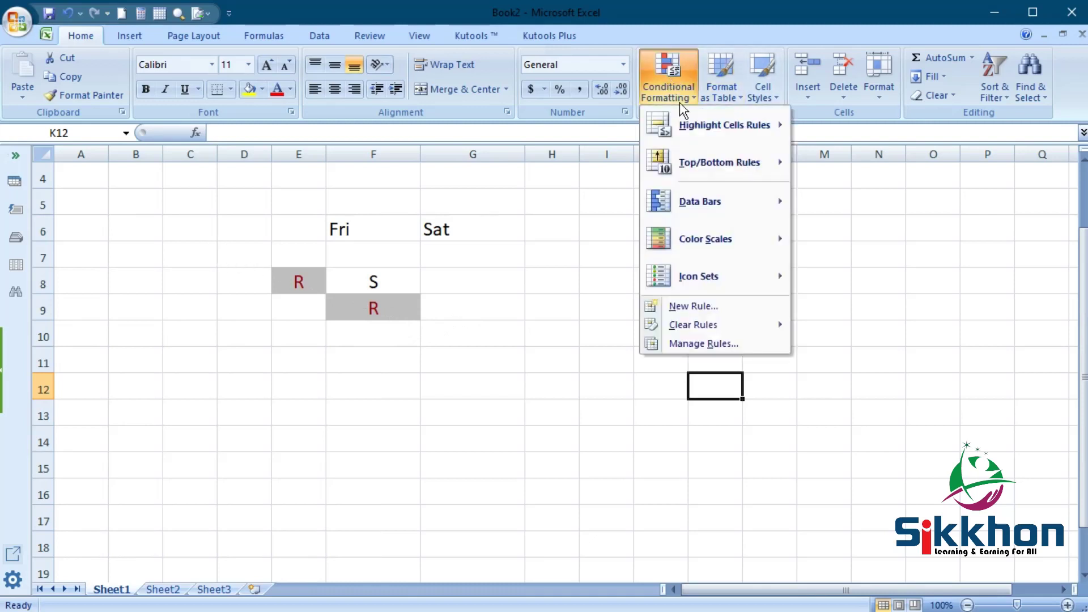
Step: Start a new formatting rule in the rules manager, then cancel it without changes
click(704, 344)
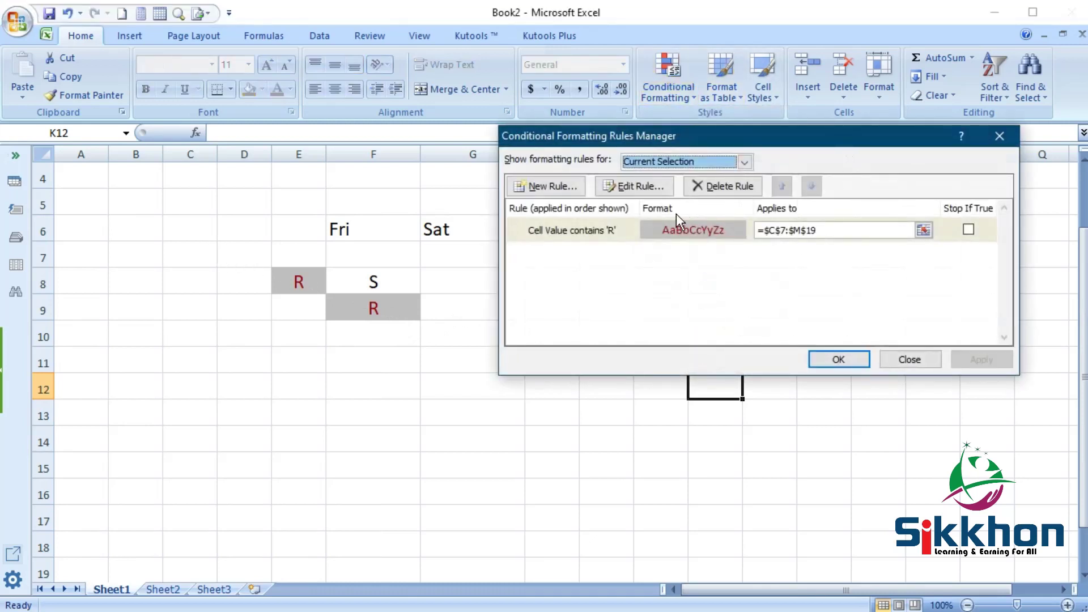
click(553, 189)
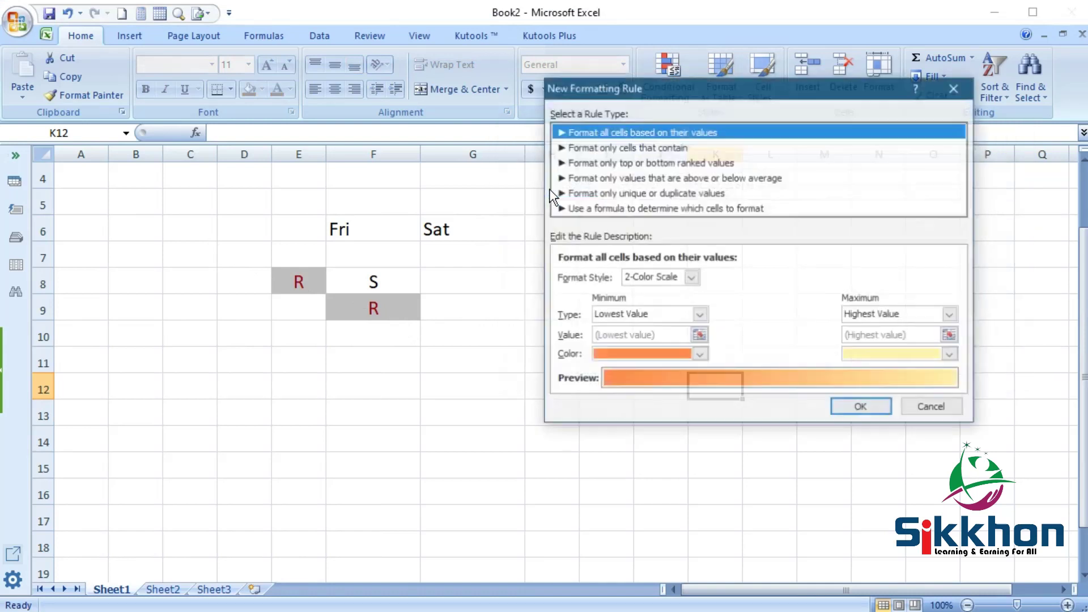
drag(766, 101, 780, 121)
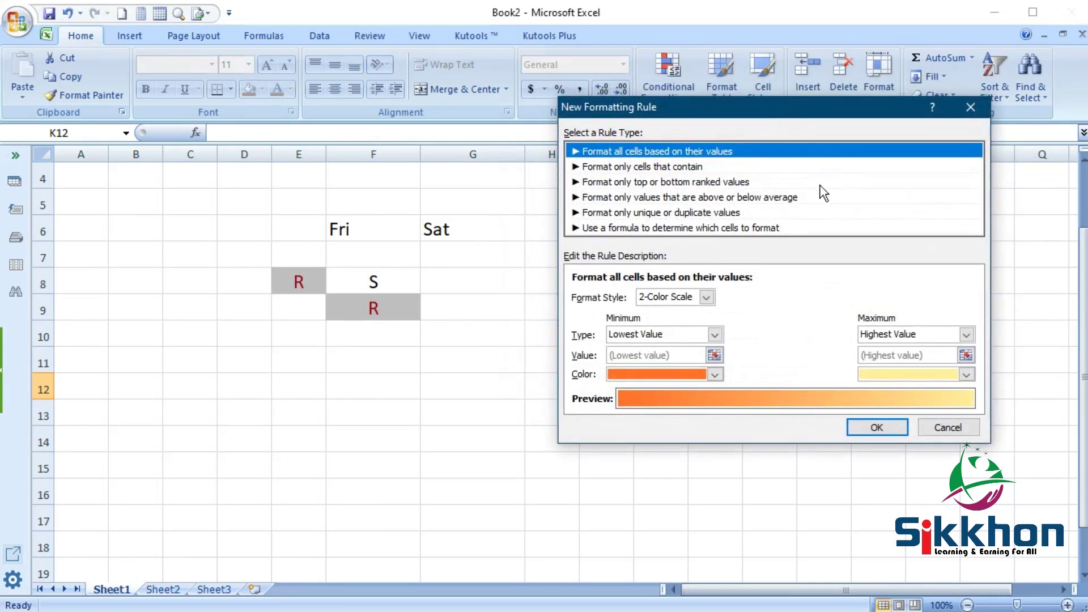
click(628, 167)
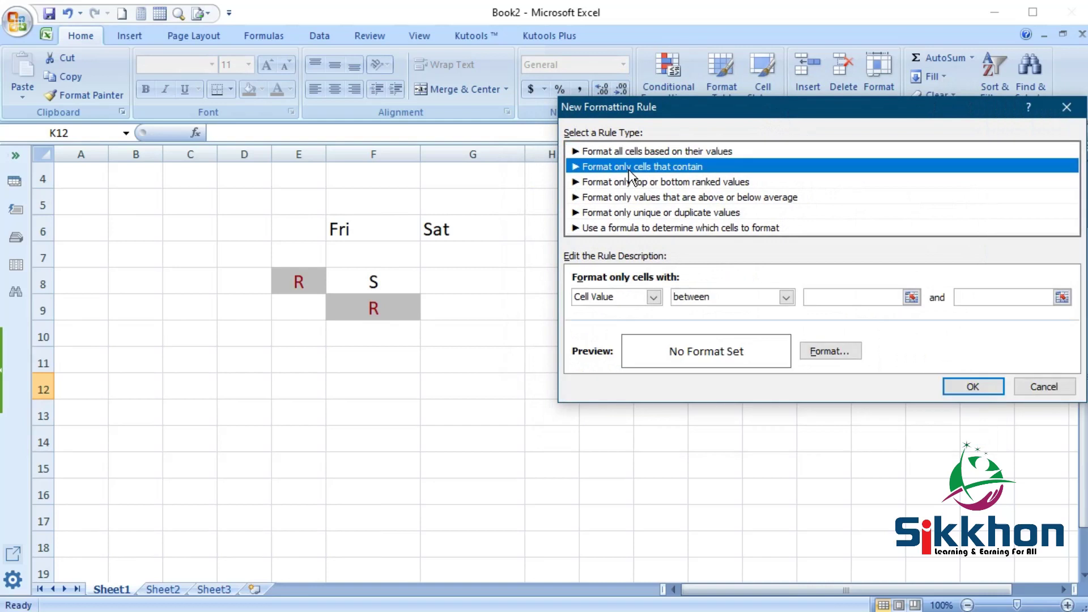
click(627, 297)
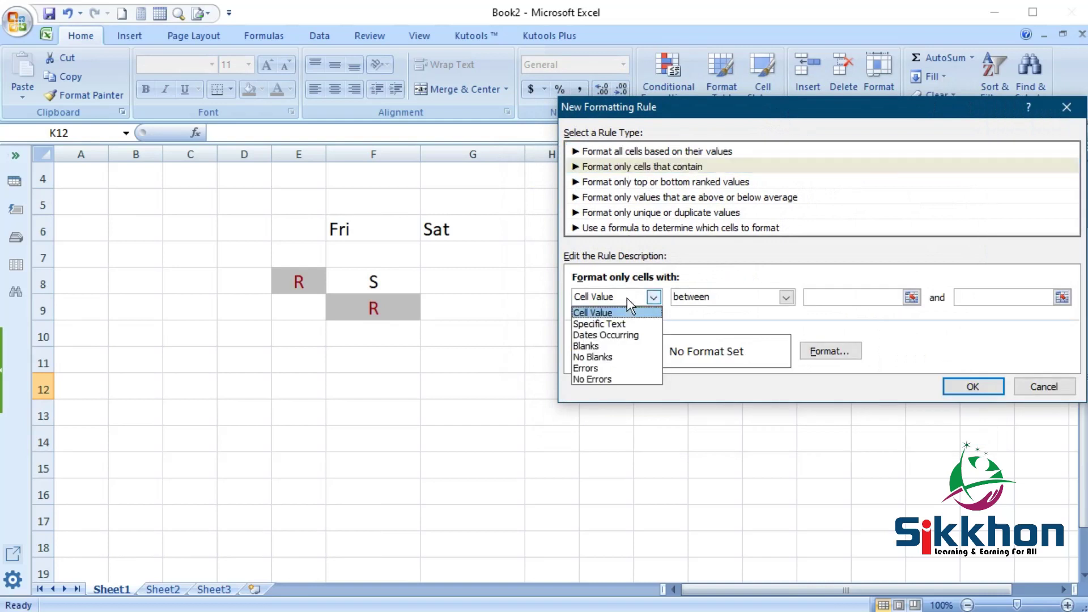
click(1035, 390)
click(1033, 389)
click(911, 360)
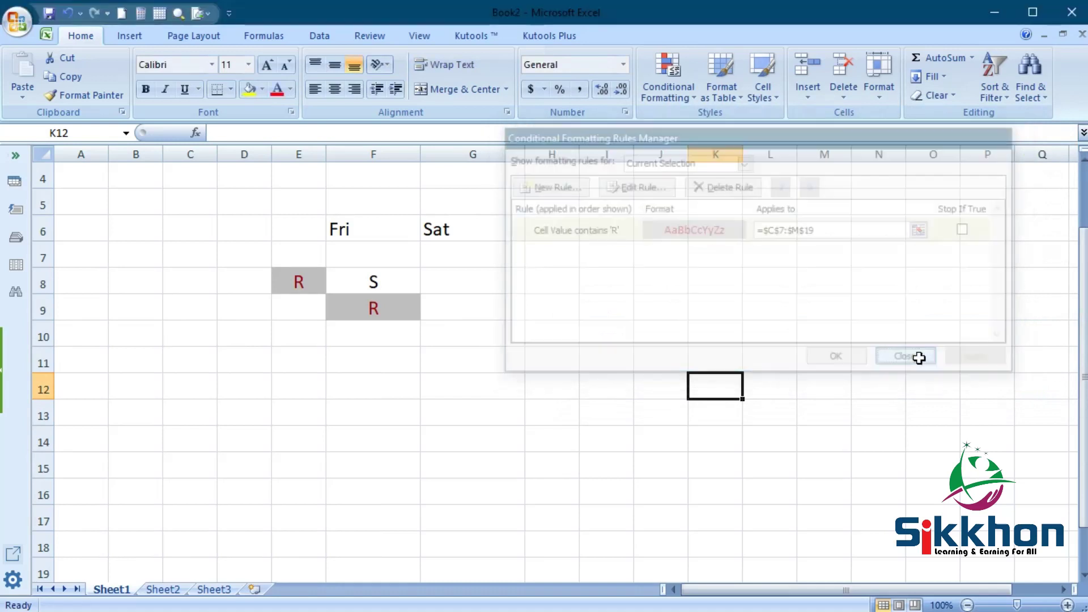
Step: Highlight C7:K17 cells containing M with light red fill and dark red text
mouse_move(185, 260)
mouse_down()
mouse_move(256, 277)
mouse_move(728, 520)
mouse_up()
click(668, 90)
mouse_move(725, 125)
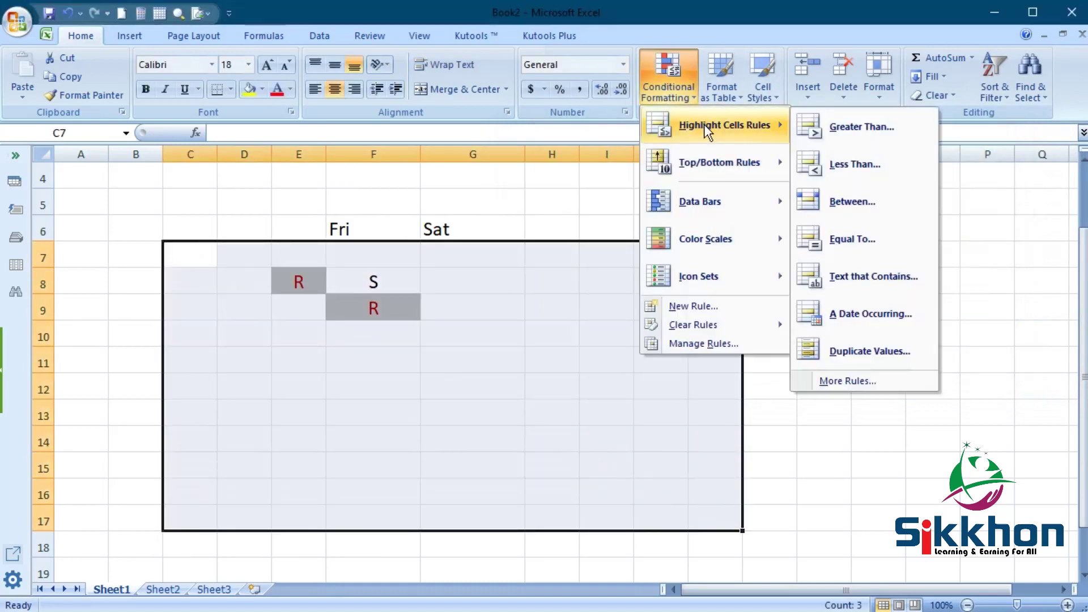
click(868, 275)
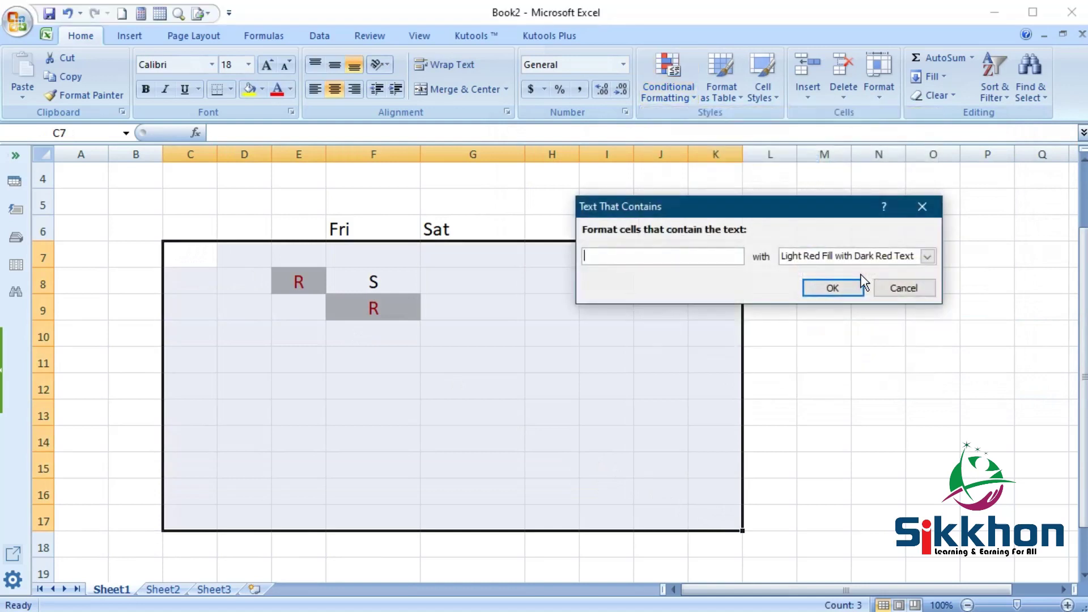
text(M)
click(838, 292)
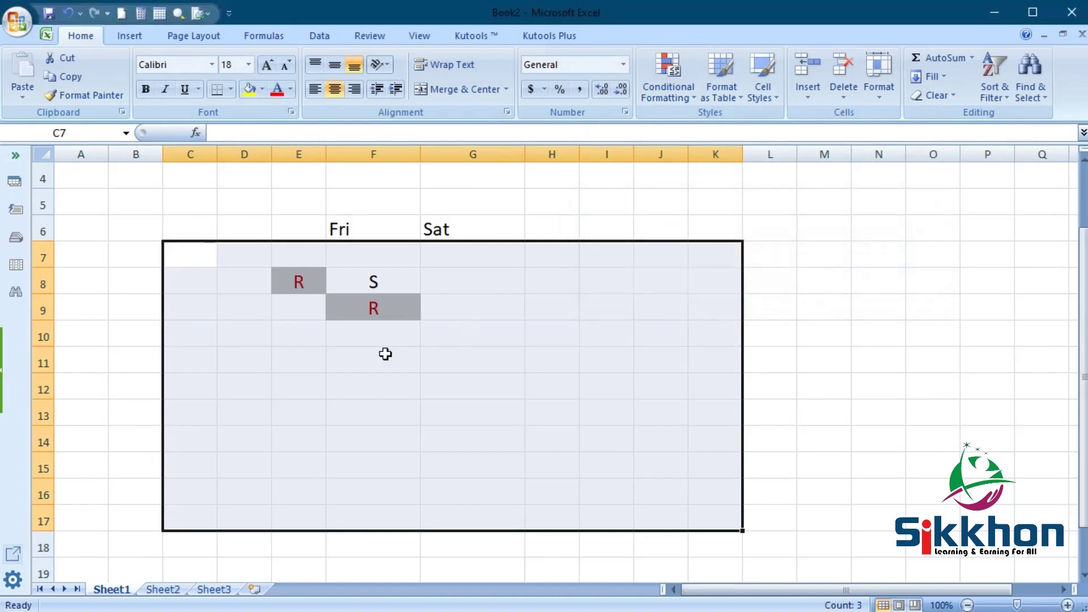
click(669, 85)
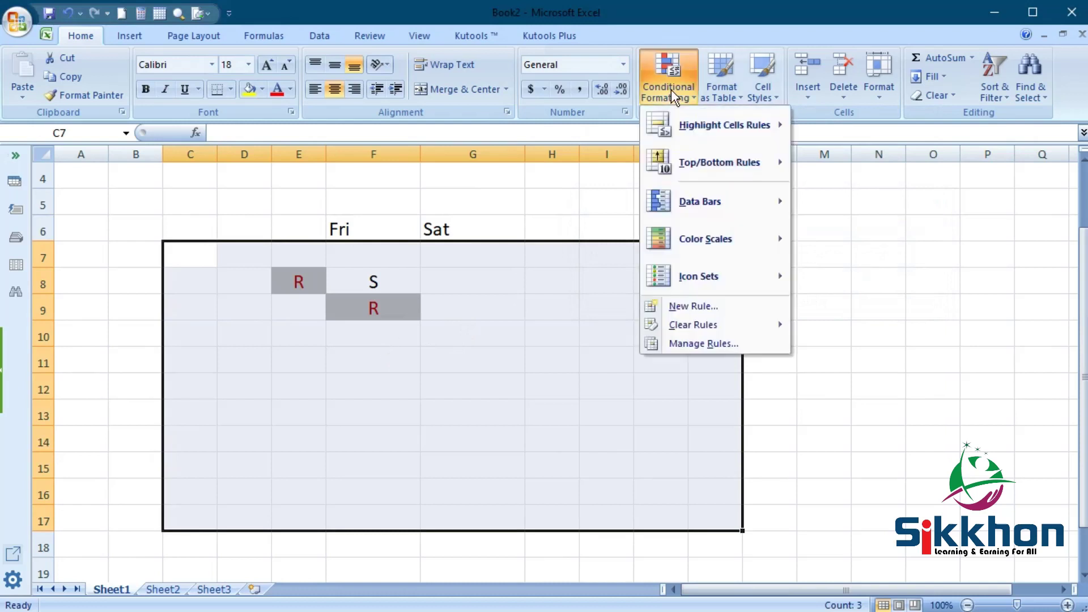
Step: Edit the contains-M rule's format to a yellow fill with blue font, and apply it
click(708, 343)
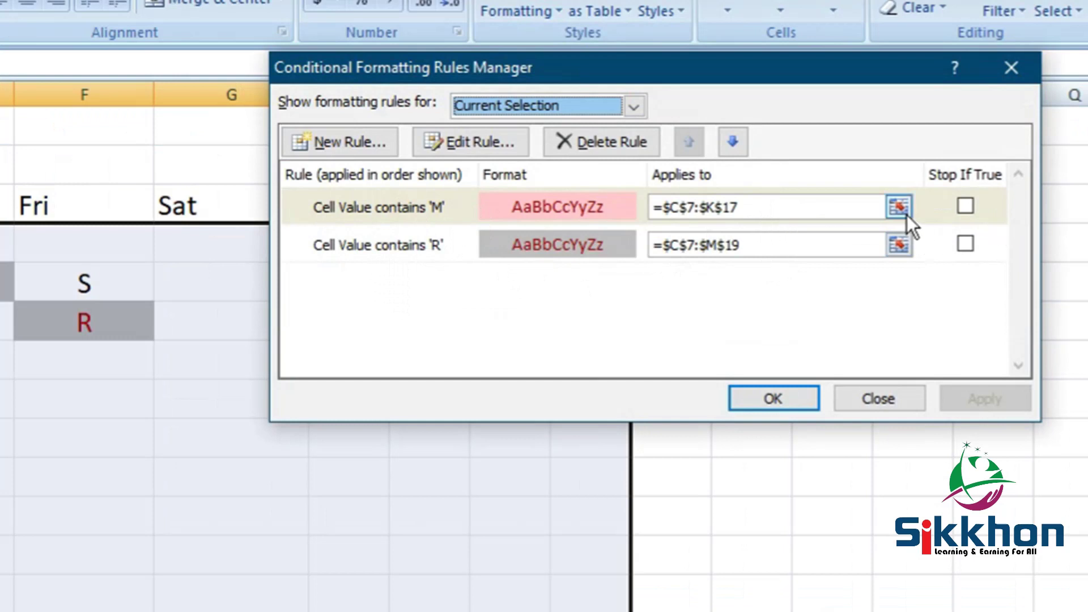
click(474, 145)
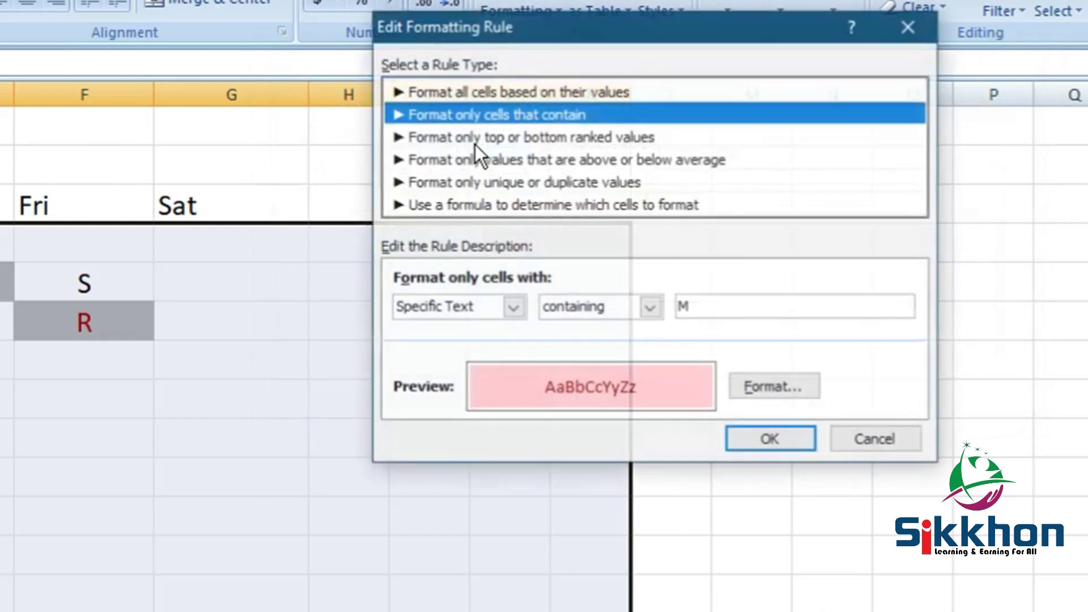
click(777, 389)
click(451, 216)
click(532, 1)
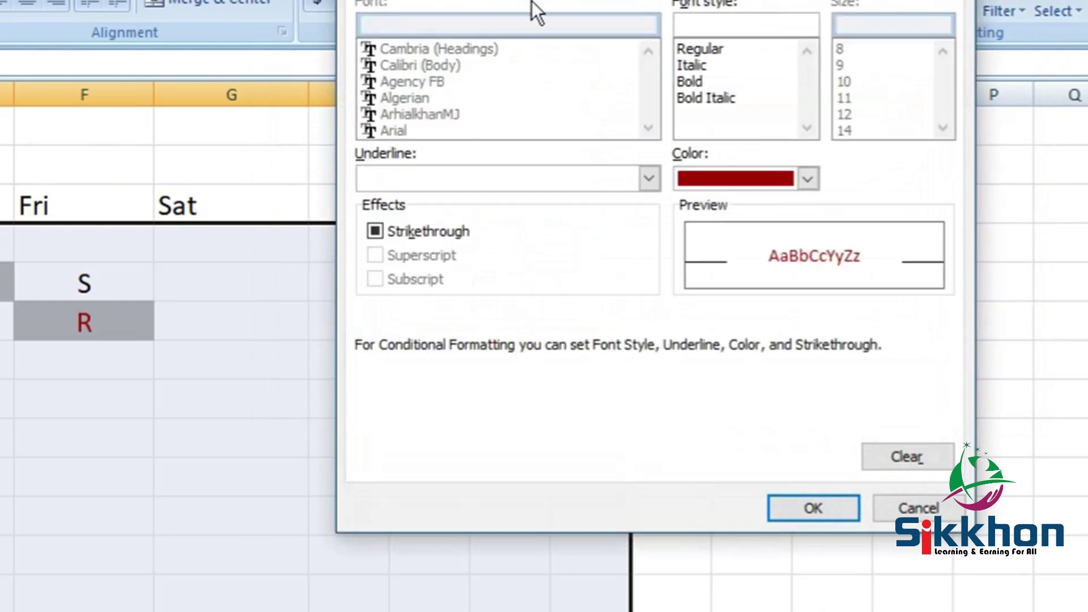
click(737, 184)
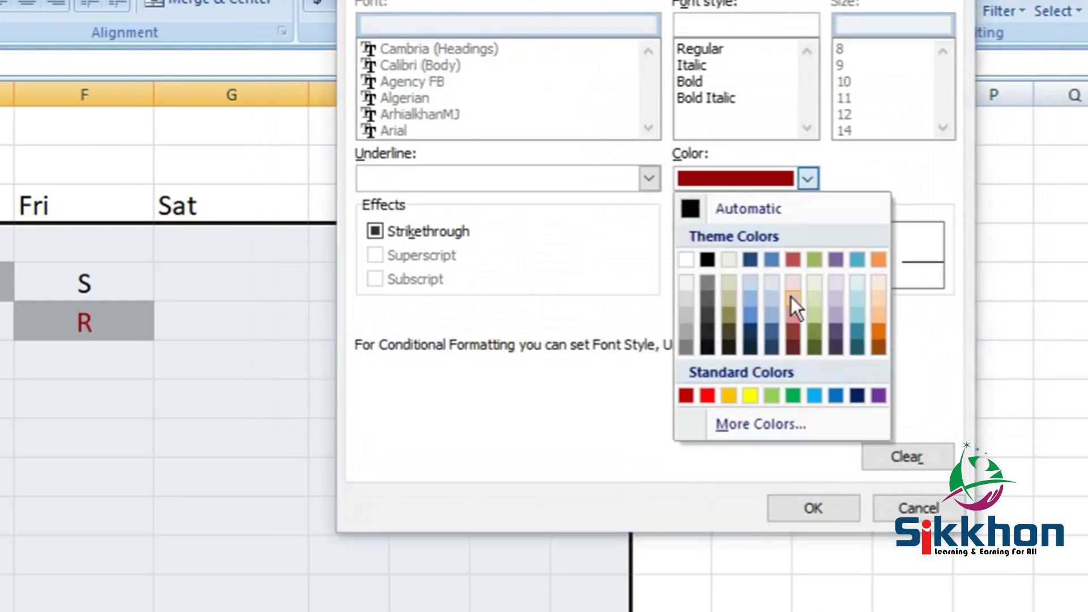
click(749, 318)
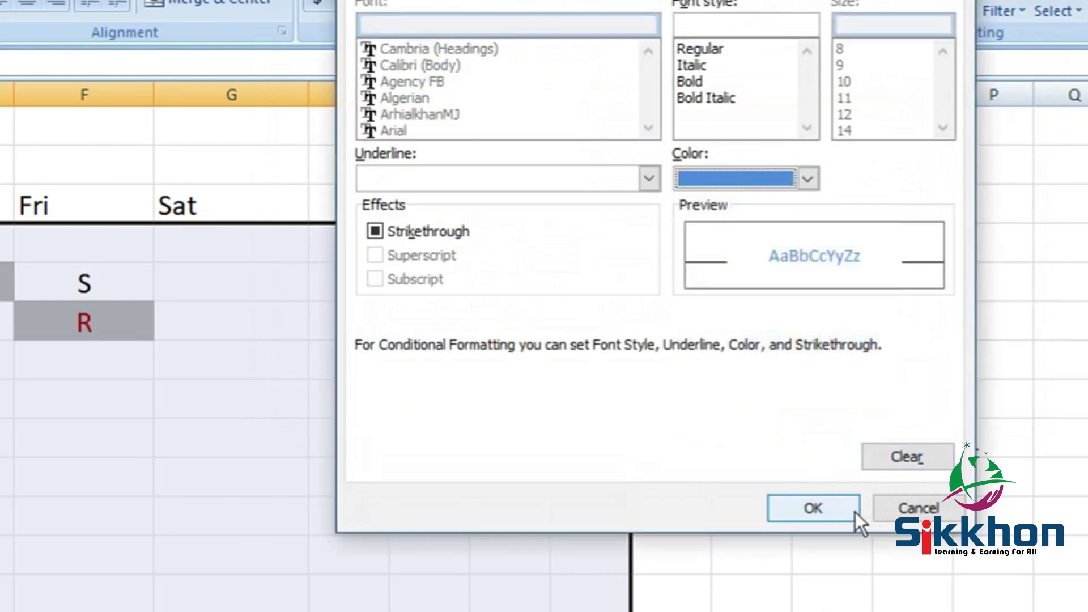
click(813, 509)
click(845, 385)
click(981, 359)
click(839, 359)
click(410, 350)
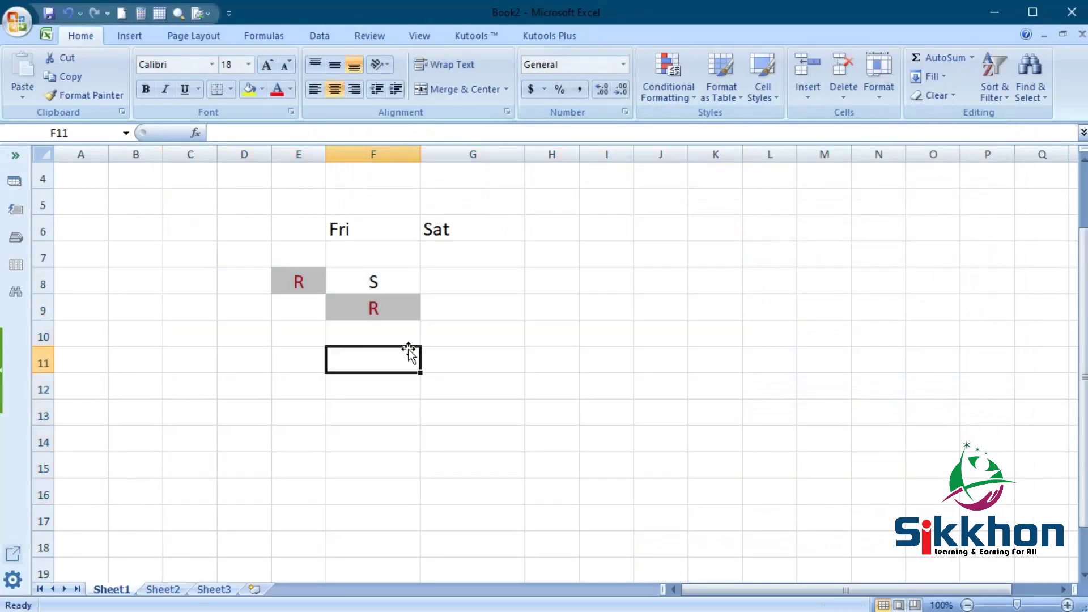
Step: Enter M in F11 and N in F10
text(M)
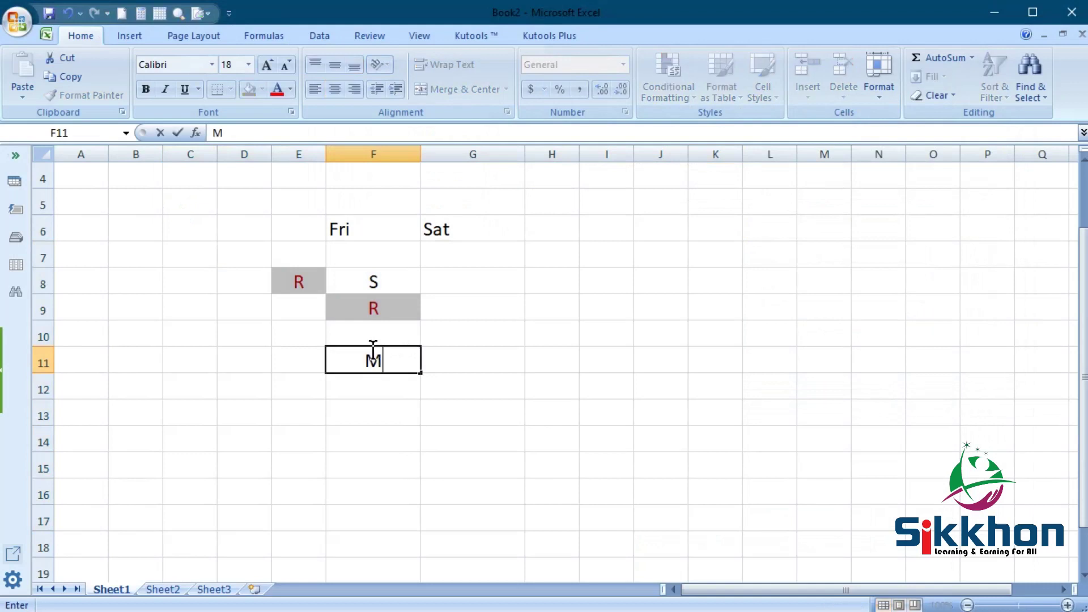
key(Return)
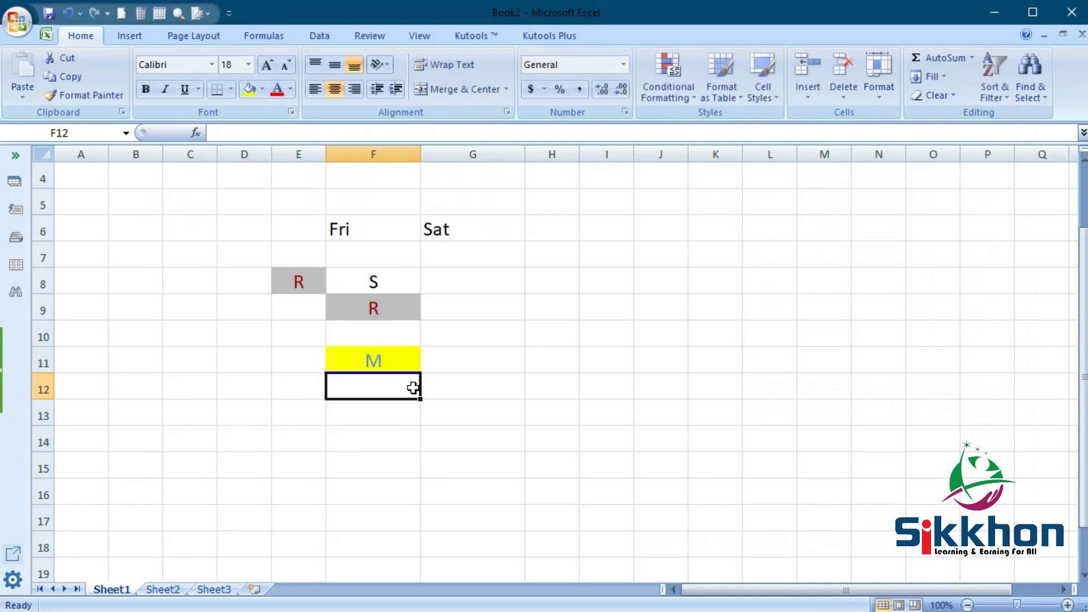
click(376, 334)
text(N)
key(Return)
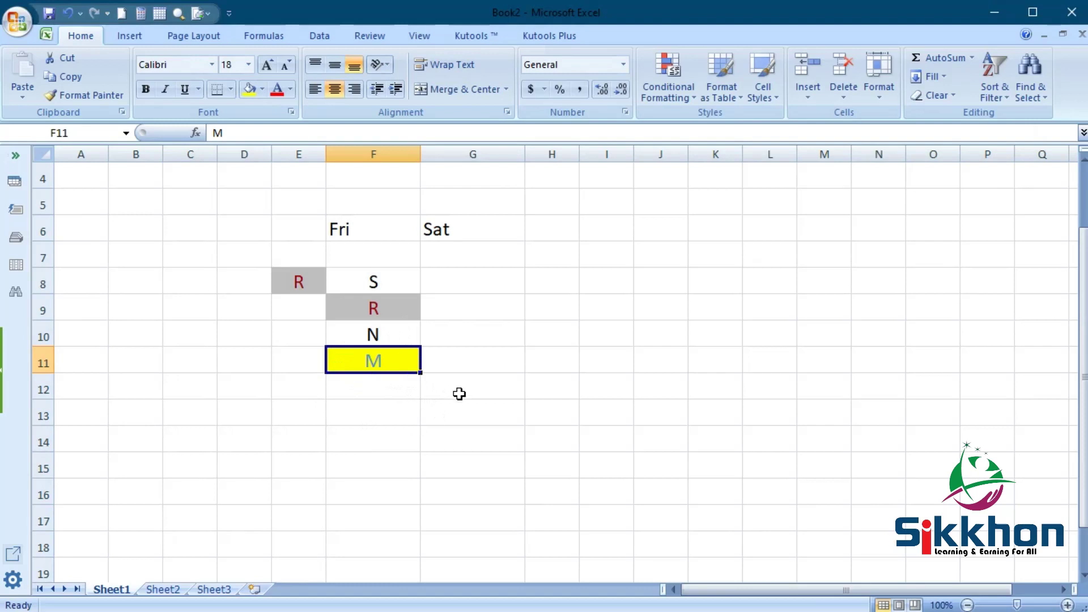
click(678, 95)
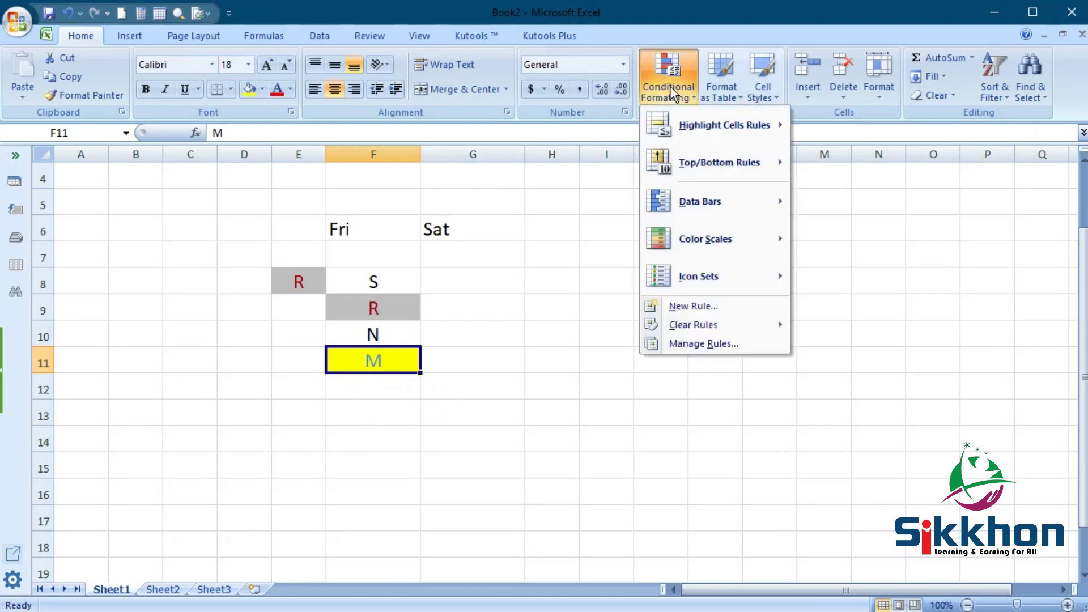
mouse_move(723, 124)
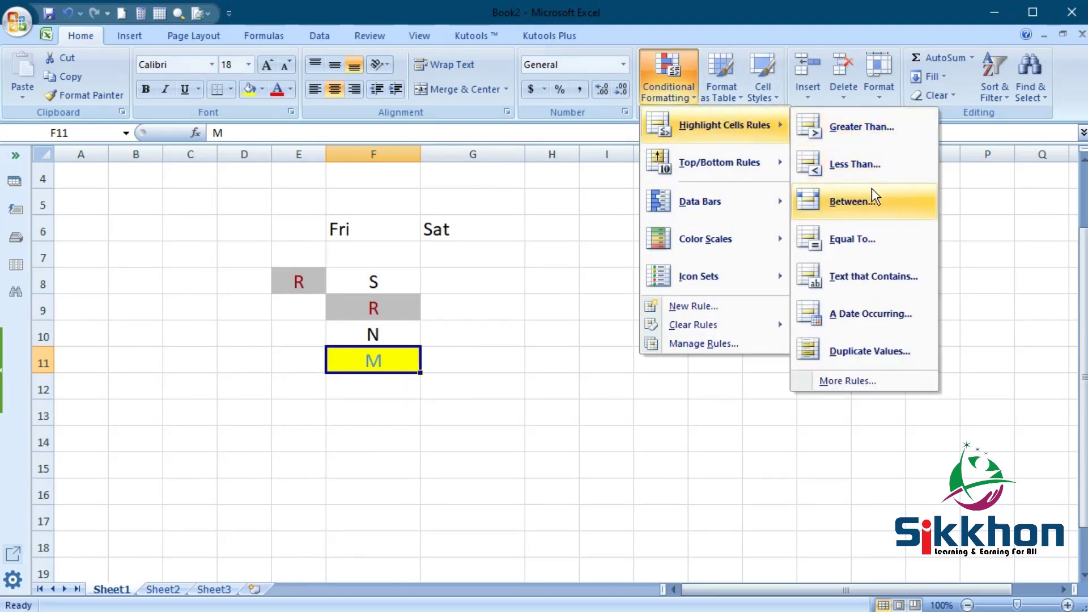
Step: Drag column H's right border to make it wider, then select cell M8
click(482, 329)
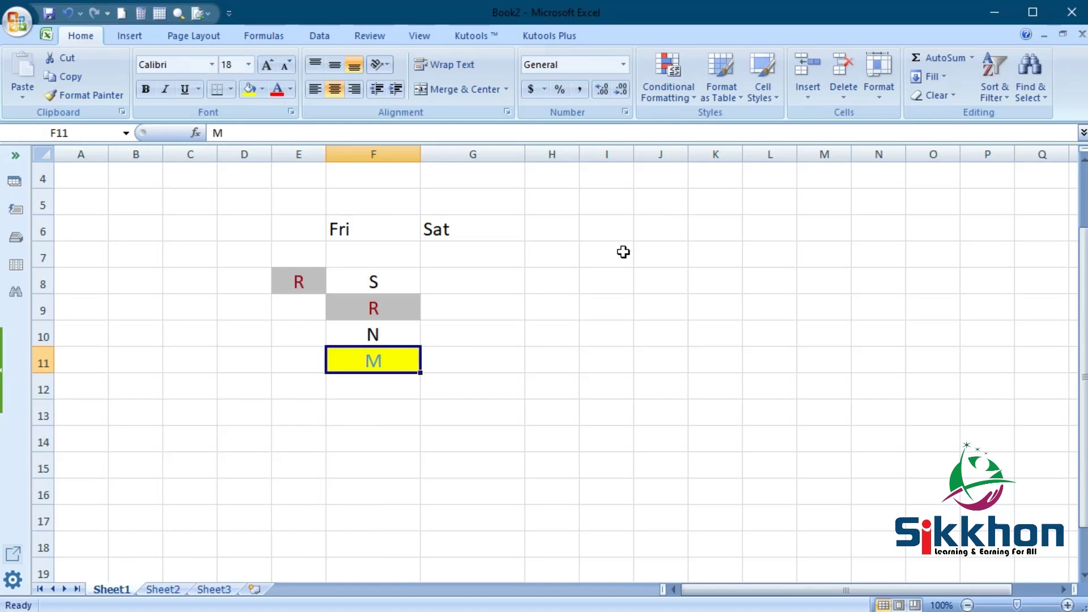
drag(579, 154, 657, 154)
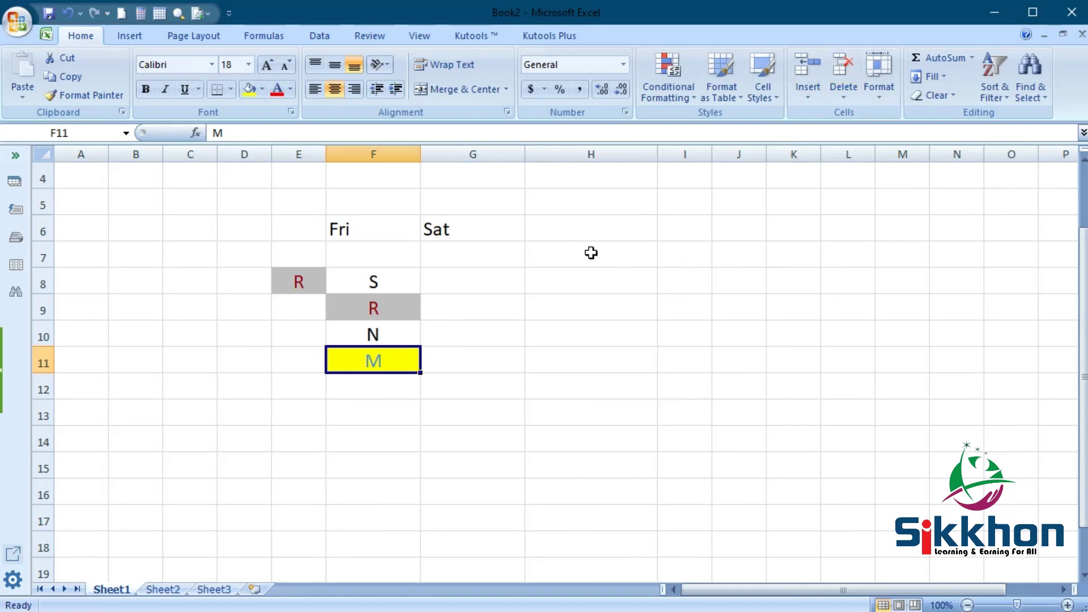
click(912, 283)
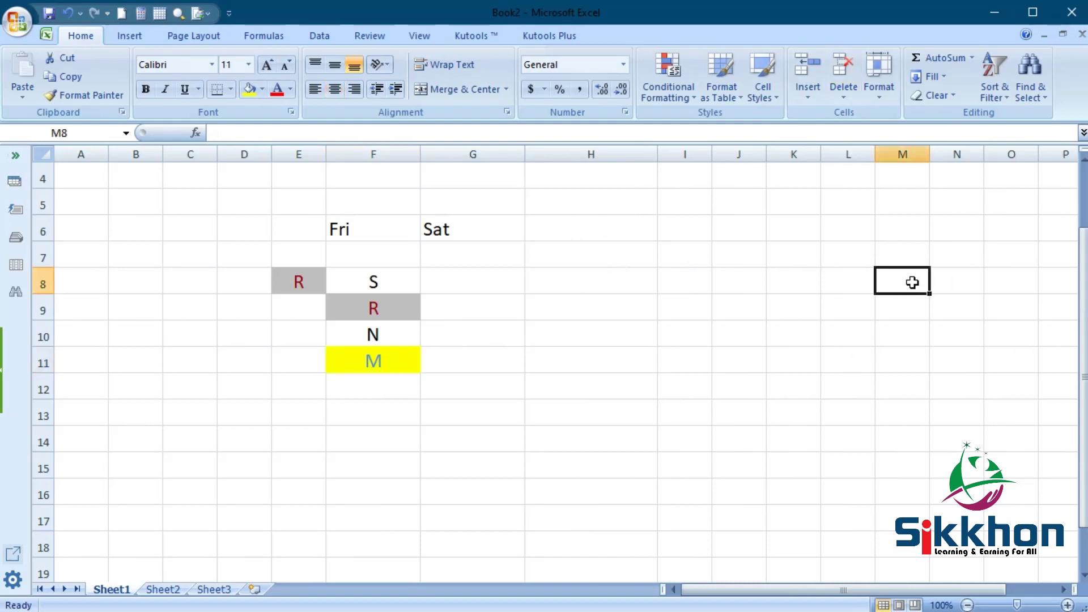
Step: Widen column M and add a Greater Than 10000 highlight rule to its cells
drag(931, 154, 995, 155)
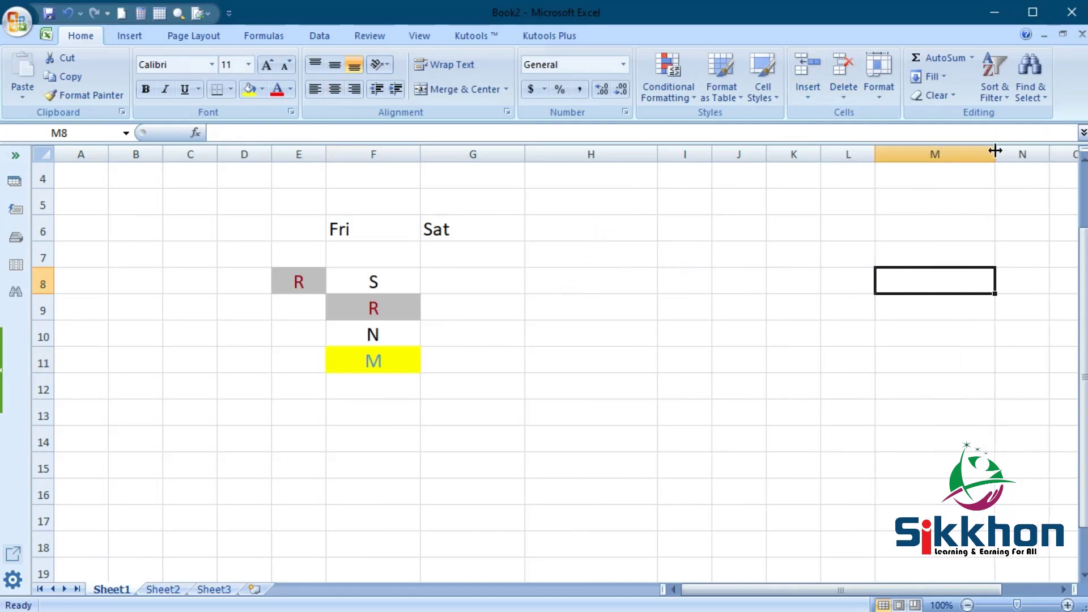
drag(932, 224, 971, 464)
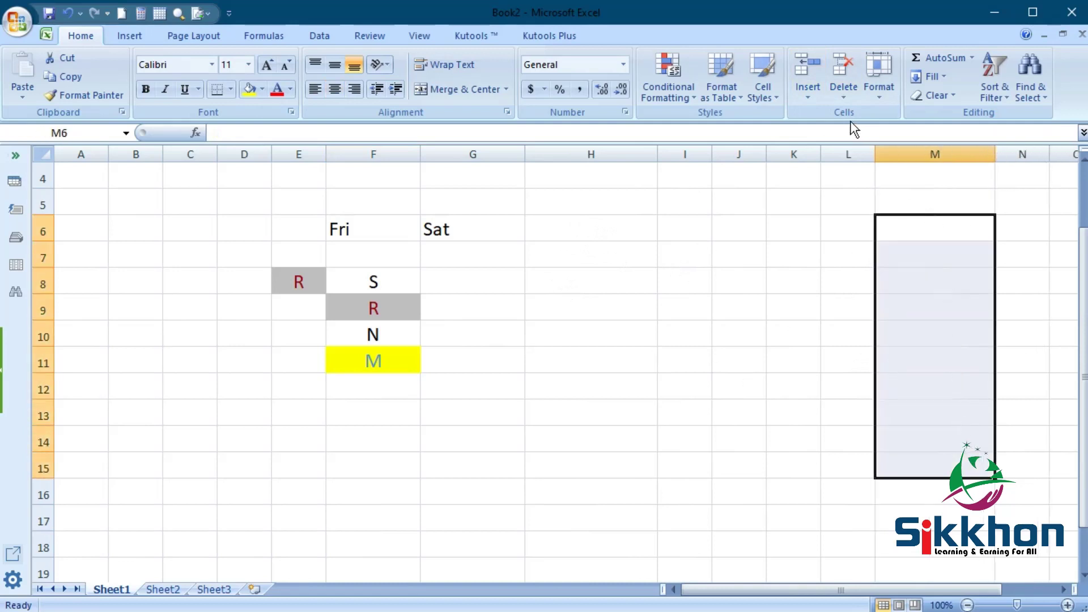
click(682, 87)
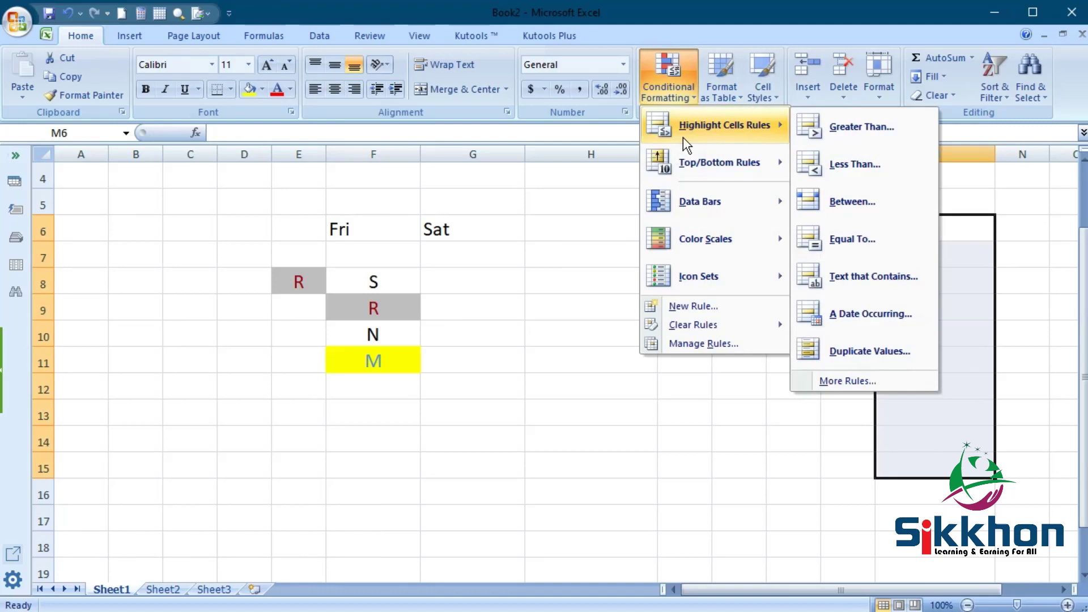
mouse_move(536, 76)
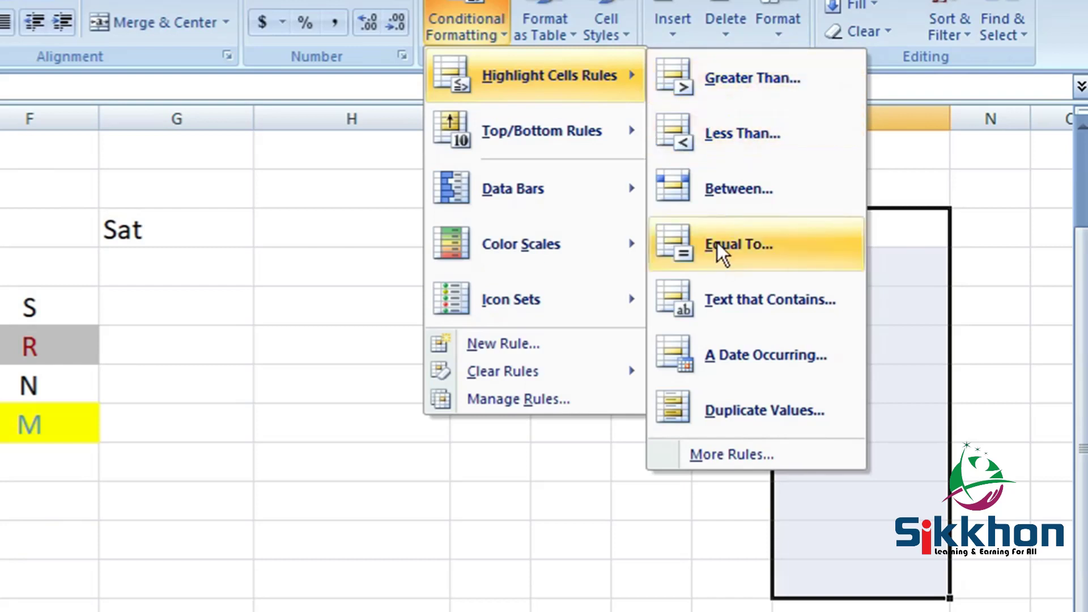
click(742, 86)
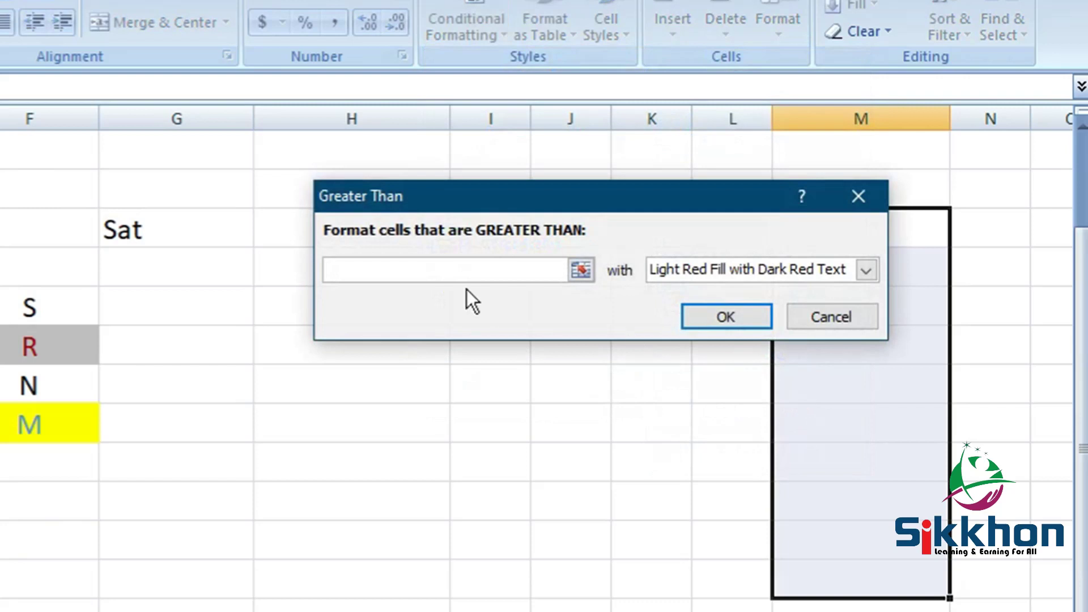
text(10000)
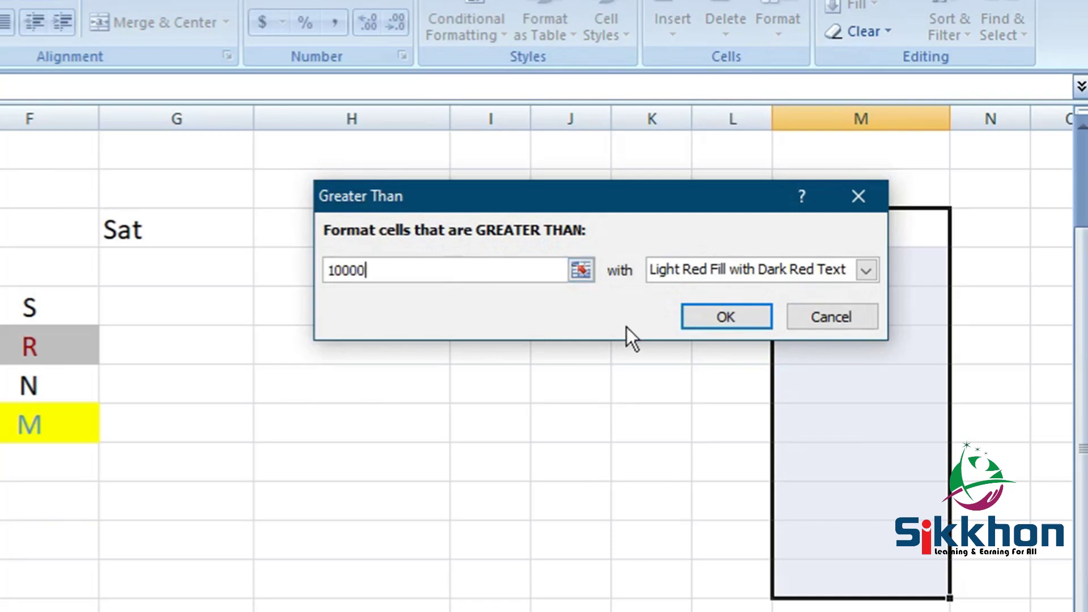
click(723, 317)
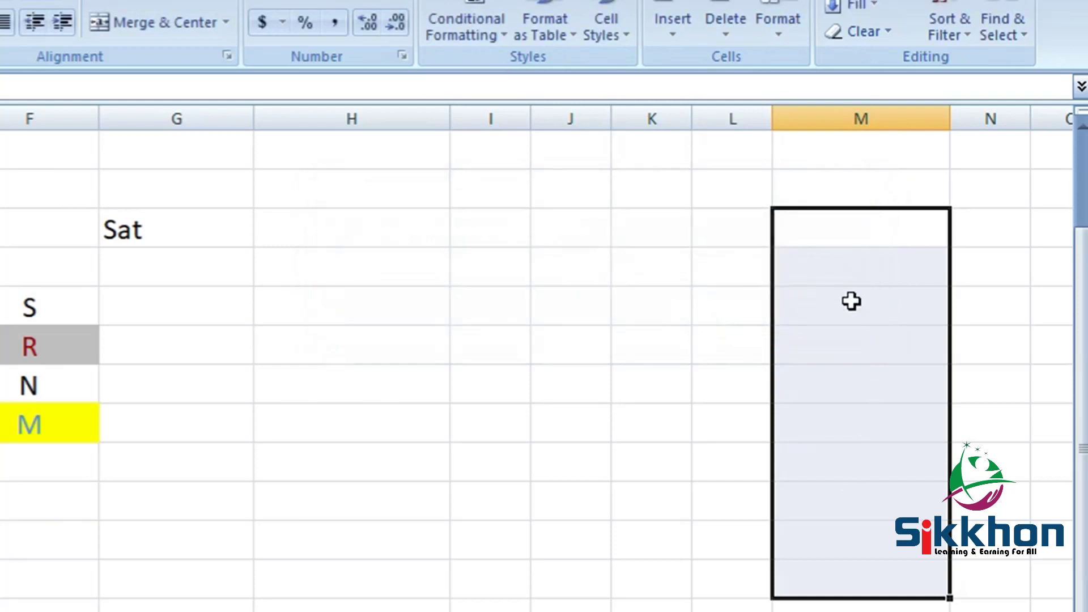
Step: Enter 5000 in M8 and 15000 in M9, leaving only 15000 pink
click(859, 317)
text(5000)
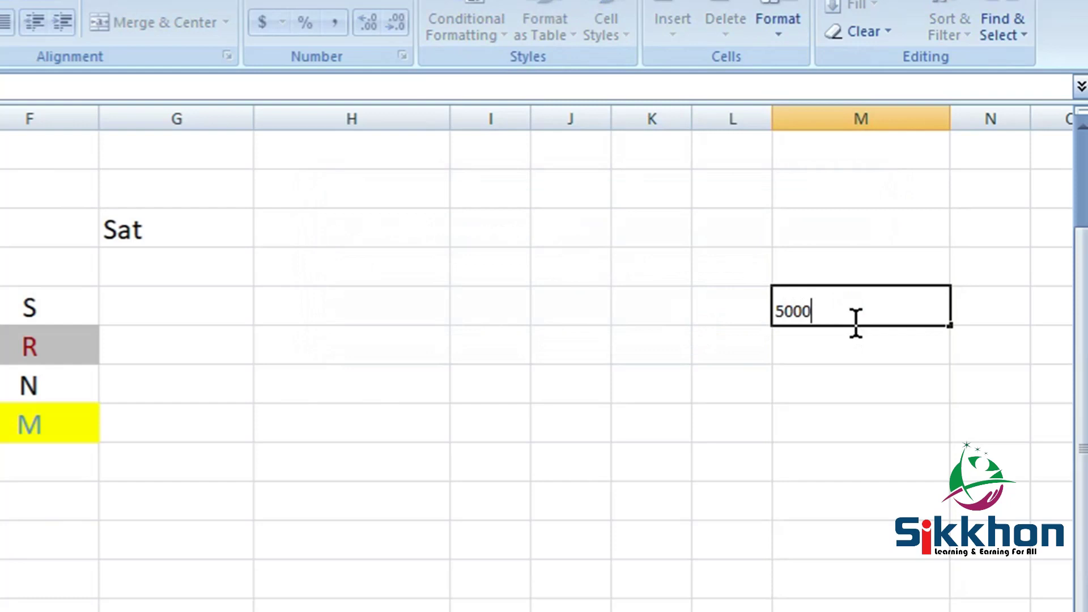
key(Return)
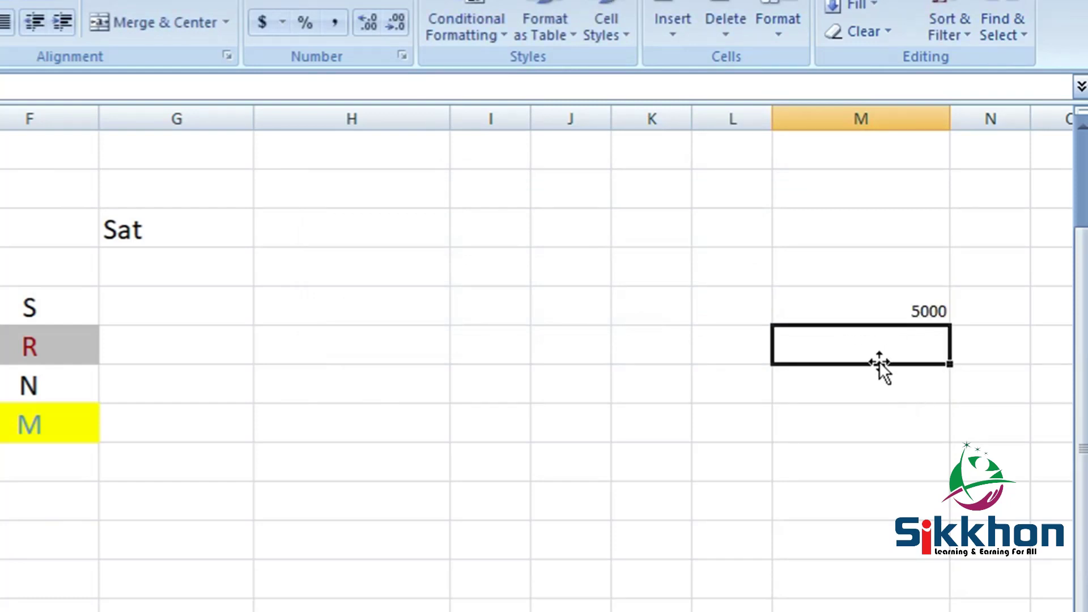
text(15000)
key(Return)
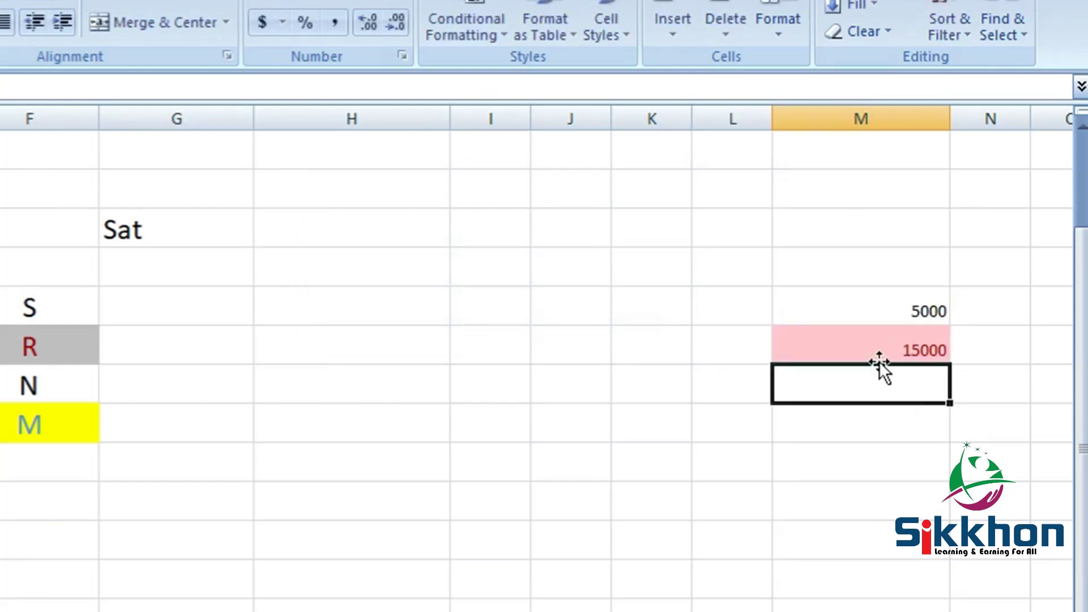
click(868, 354)
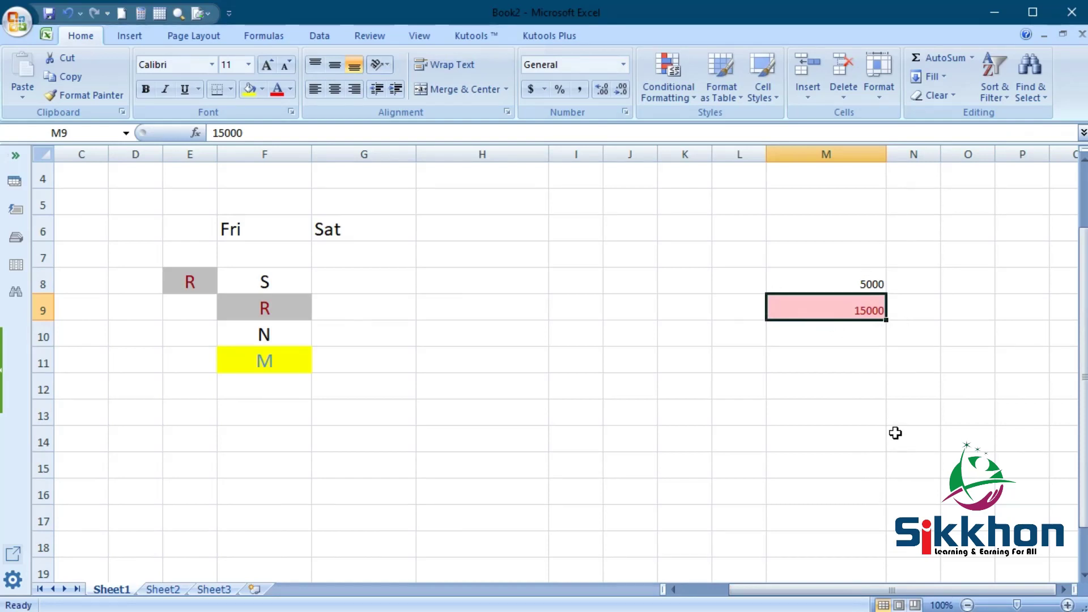
Step: Add an Equal To highlight rule to cell K10
click(844, 344)
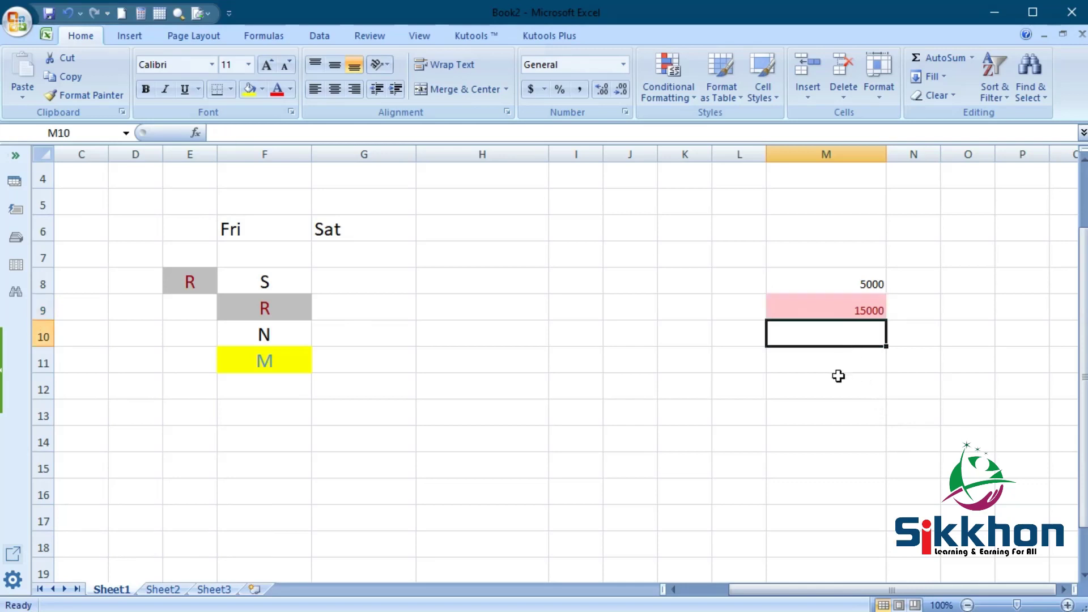
key(Return)
click(669, 73)
click(726, 368)
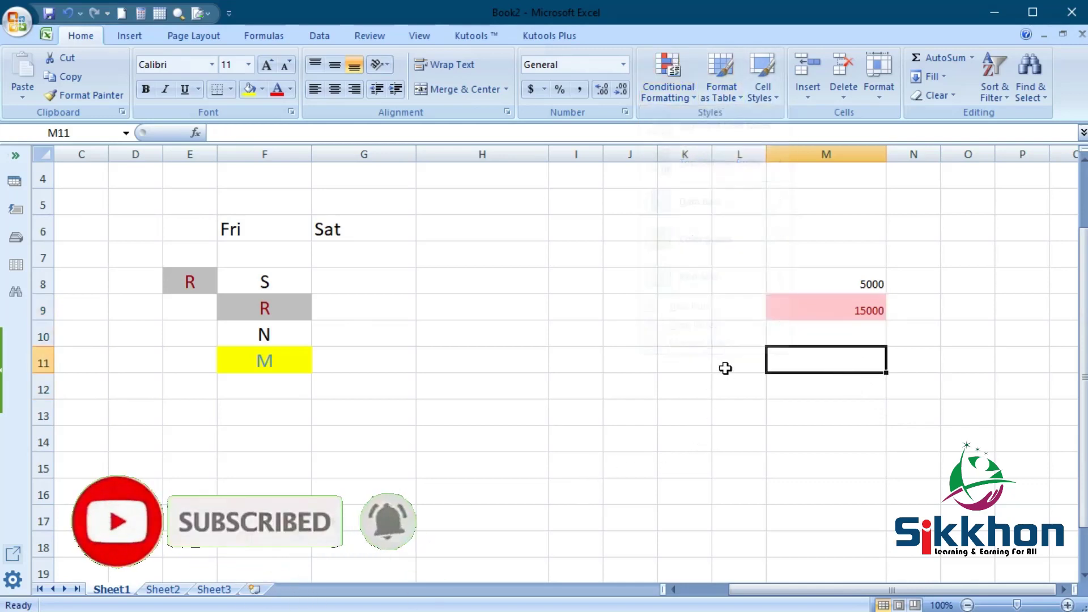
click(692, 337)
click(671, 85)
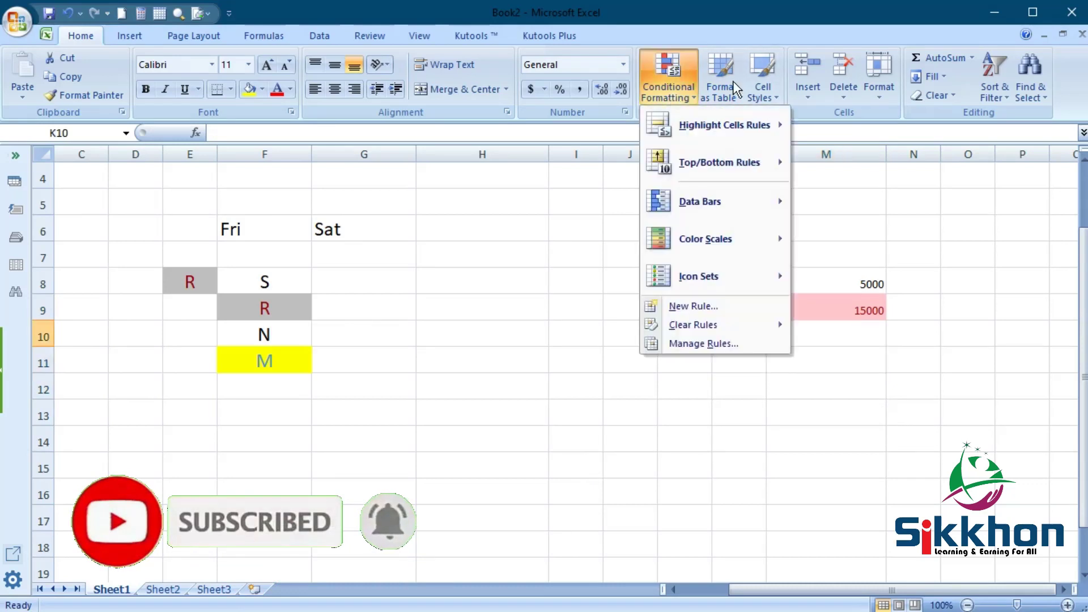
mouse_move(723, 125)
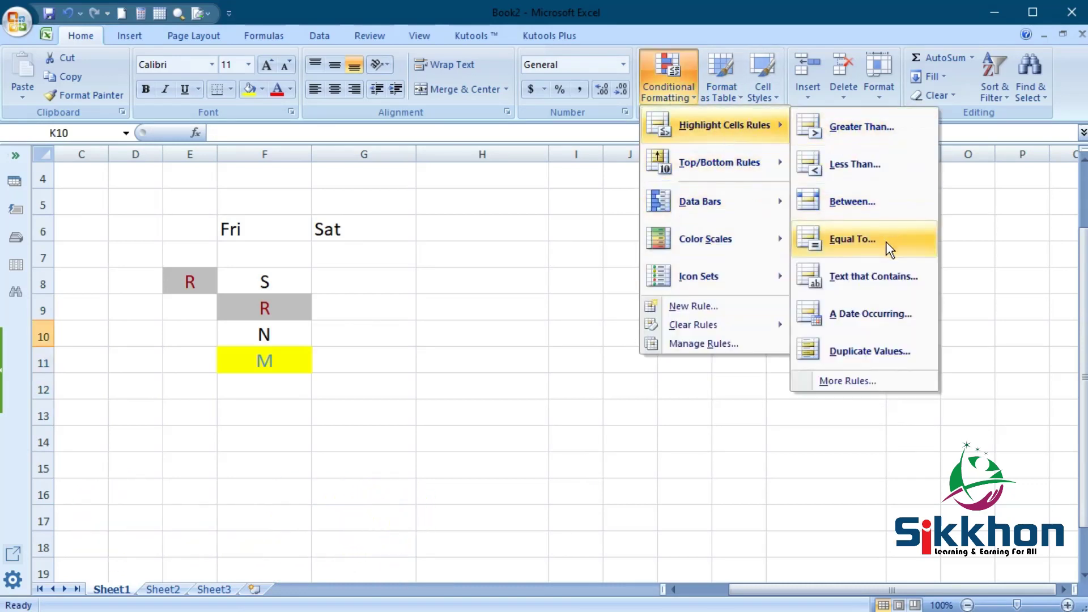
click(873, 240)
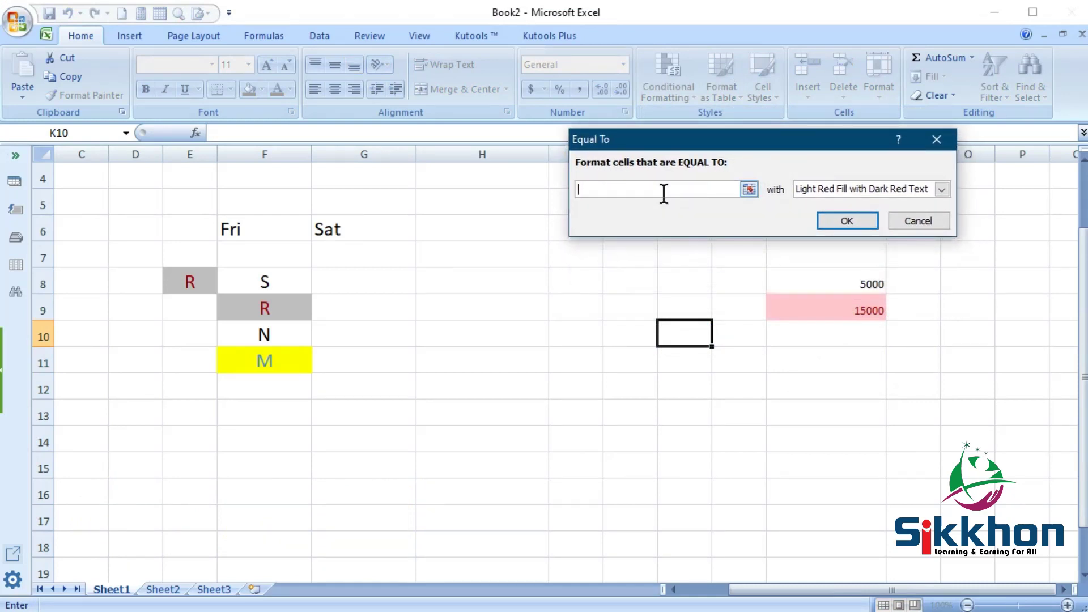
text(500)
key(Return)
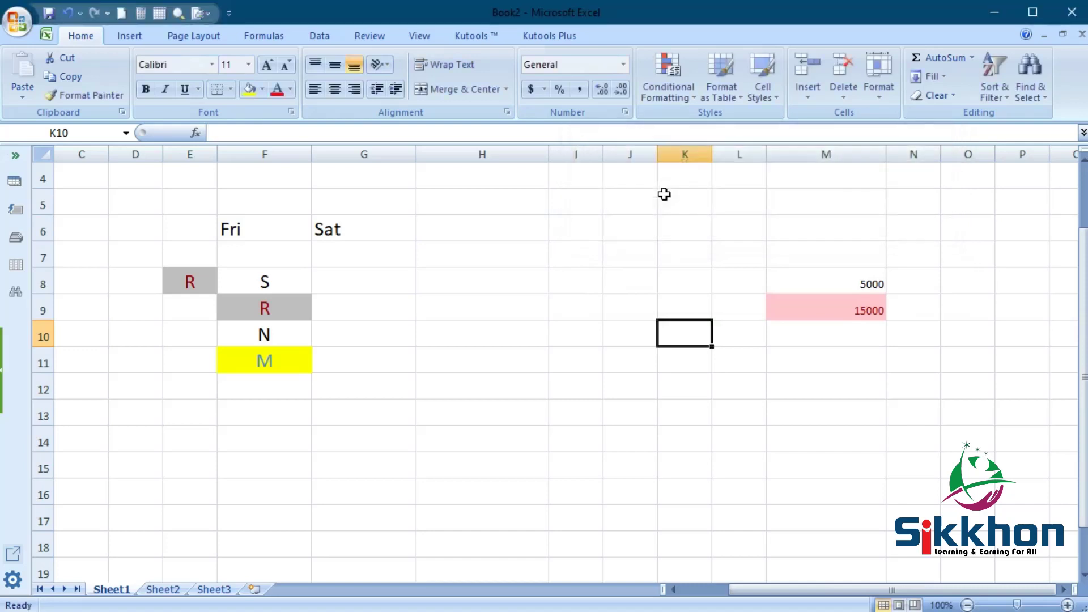
Step: Enter 500 in K10, then change it to 5500 so it loses the highlight
text(500)
key(Return)
click(692, 337)
double_click(691, 336)
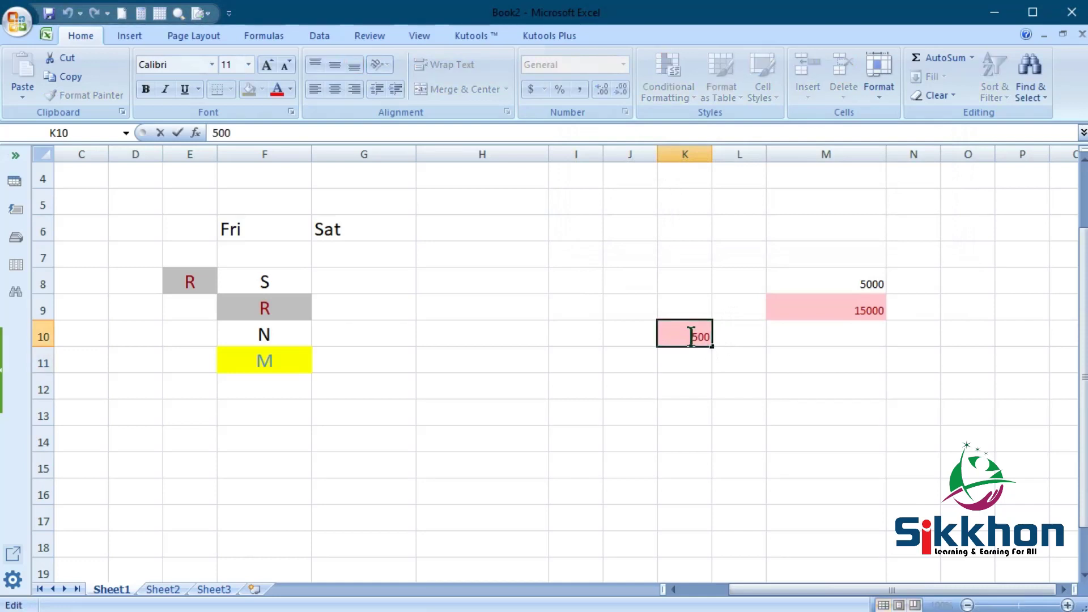
text(5)
key(Return)
click(694, 336)
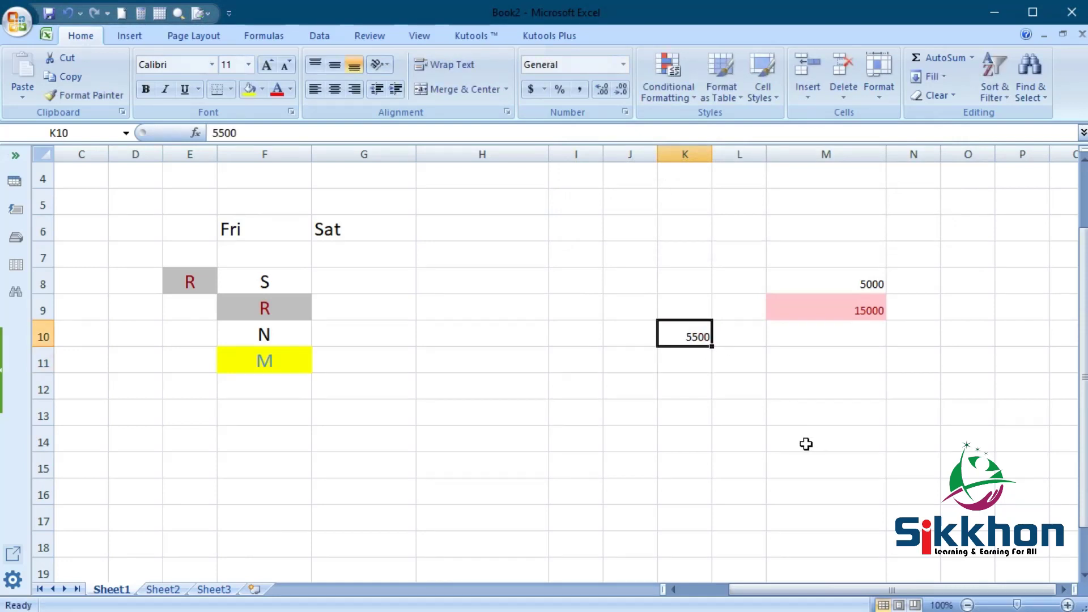